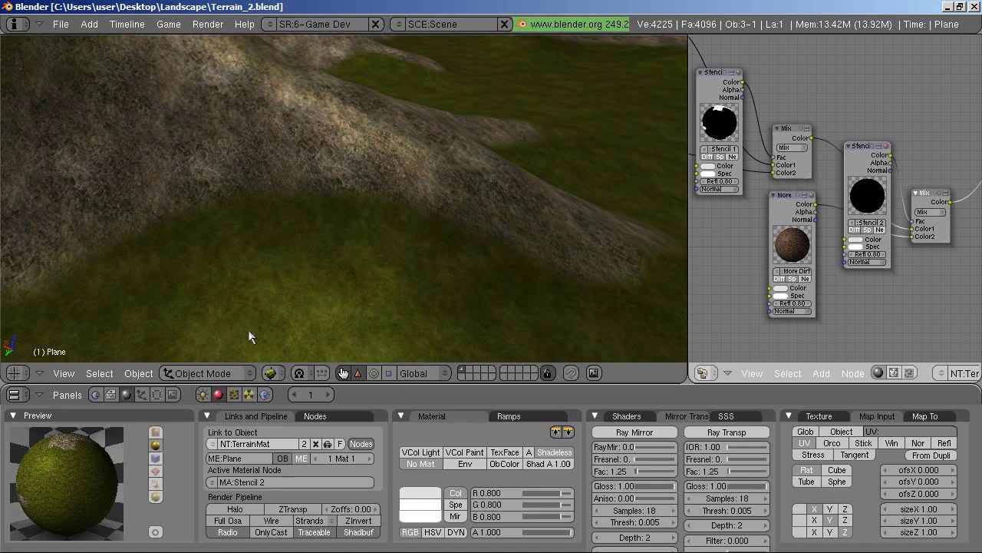
- Switch the terrain plane into Texture Paint mode and show the Editing paint settings
{"action": "left_click", "coordinate": [250, 372]}
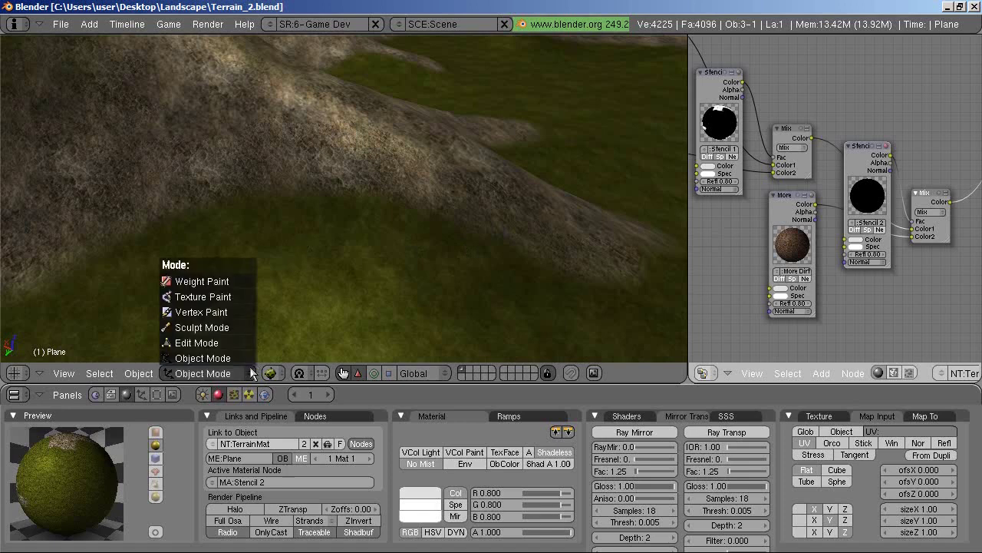
{"action": "left_click", "coordinate": [239, 304]}
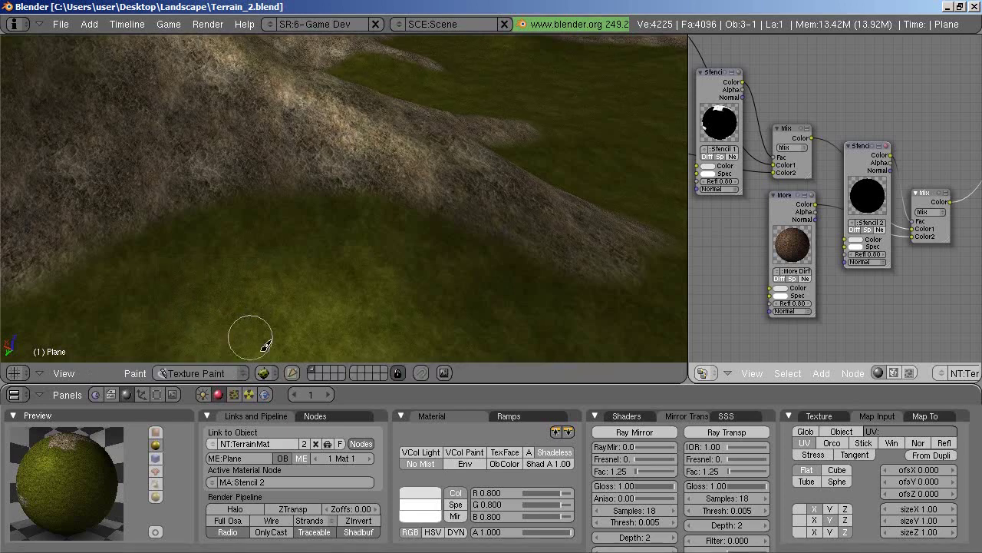
{"action": "left_click", "coordinate": [158, 395]}
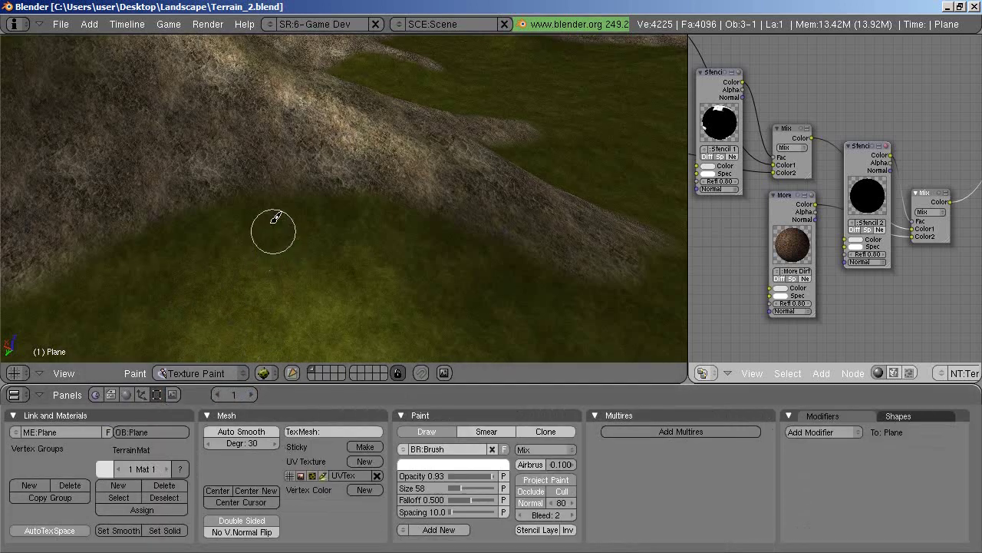
- Paint and undo a test stroke, then soften the brush to opacity 0.62 and falloff 0.347
{"action": "mouse_move", "coordinate": [267, 192]}
{"action": "left_mouse_down"}
{"action": "mouse_move", "coordinate": [358, 192]}
{"action": "mouse_move", "coordinate": [467, 227]}
{"action": "left_mouse_up"}
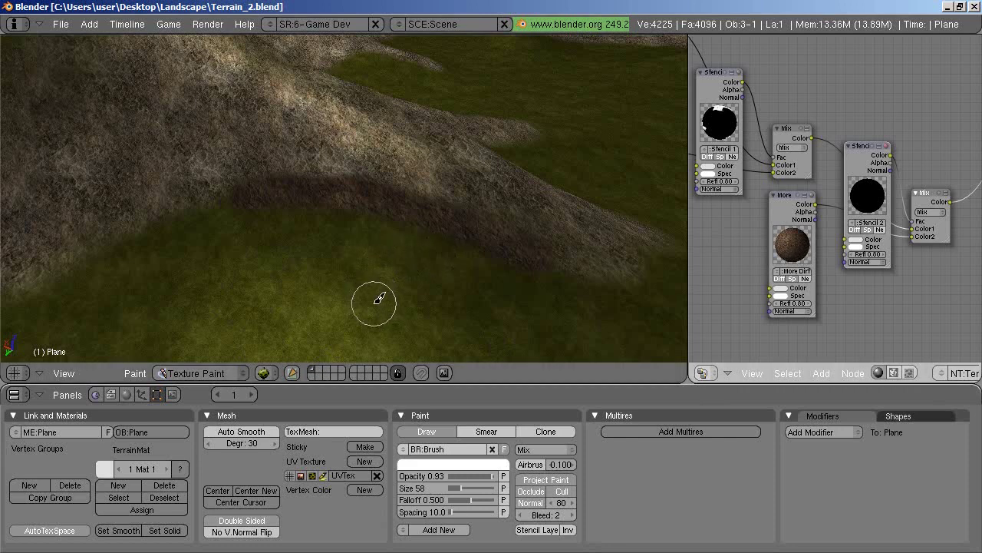
{"action": "key", "text": "ctrl+z"}
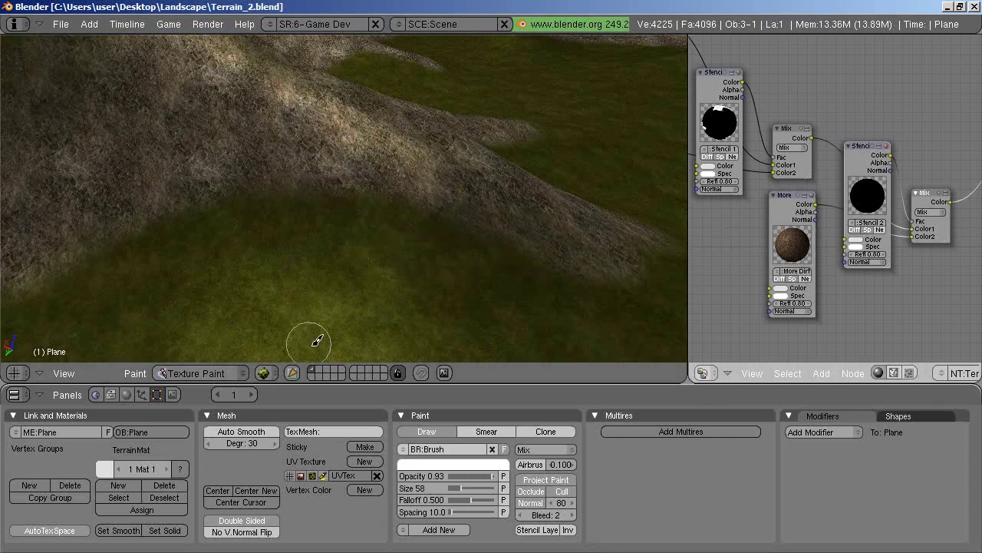
{"action": "mouse_move", "coordinate": [495, 478]}
{"action": "left_mouse_down"}
{"action": "mouse_move", "coordinate": [476, 483]}
{"action": "mouse_move", "coordinate": [483, 507]}
{"action": "mouse_move", "coordinate": [492, 504]}
{"action": "left_mouse_up"}
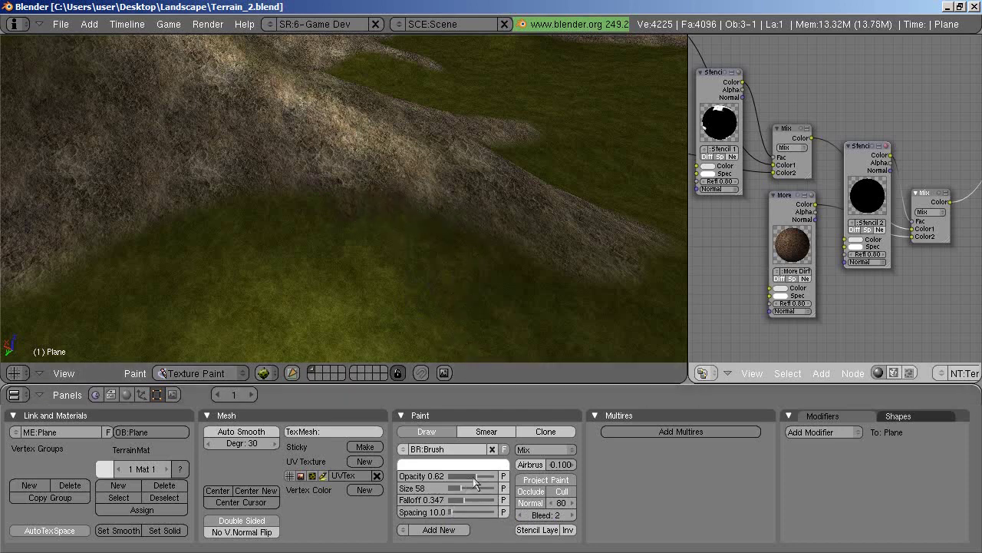
- Set brush opacity 0.79 and size 86, then paint a darker stroke across the terrain
{"action": "left_click_drag", "start_coordinate": [473, 476], "coordinate": [478, 479]}
{"action": "left_click_drag", "start_coordinate": [462, 490], "coordinate": [463, 504]}
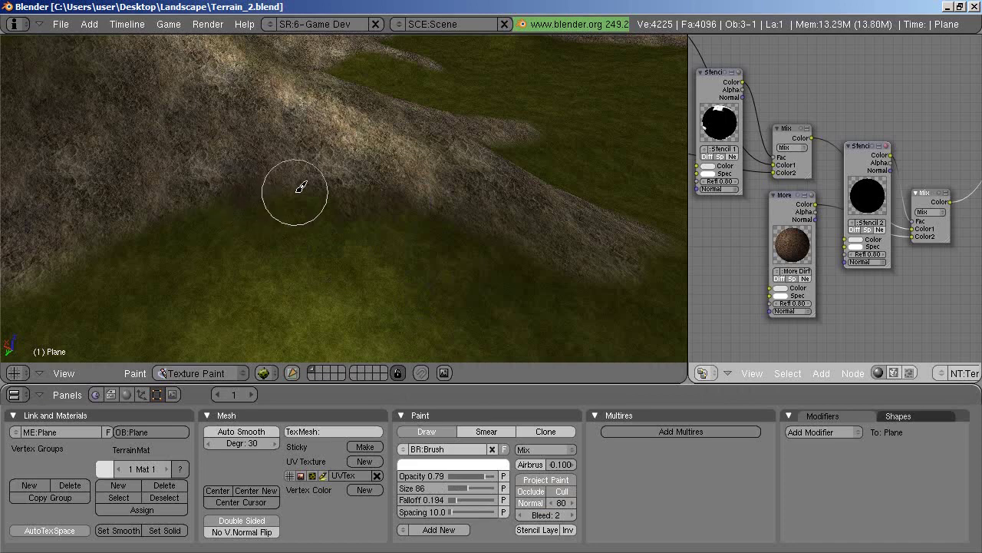
{"action": "mouse_move", "coordinate": [288, 190]}
{"action": "left_mouse_down"}
{"action": "mouse_move", "coordinate": [341, 188]}
{"action": "mouse_move", "coordinate": [443, 225]}
{"action": "left_mouse_up"}
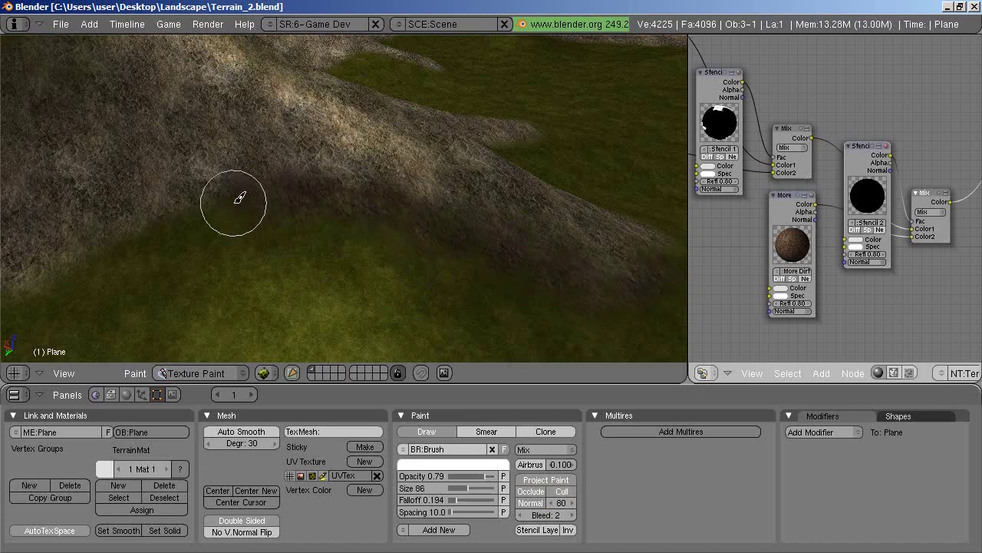
- Turn the view to face the ridge and paint two dark strokes over its light sandy patch
{"action": "scroll", "coordinate": [261, 188], "scroll_direction": "down", "scroll_amount": 2}
{"action": "scroll", "coordinate": [261, 188], "scroll_direction": "down", "scroll_amount": 2}
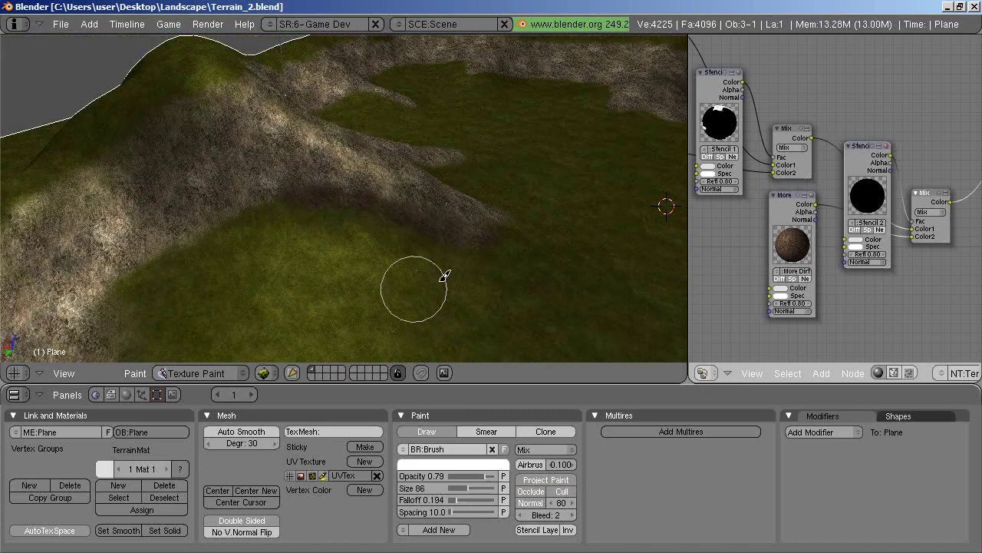
{"action": "scroll", "coordinate": [384, 270], "scroll_direction": "up", "scroll_amount": 1}
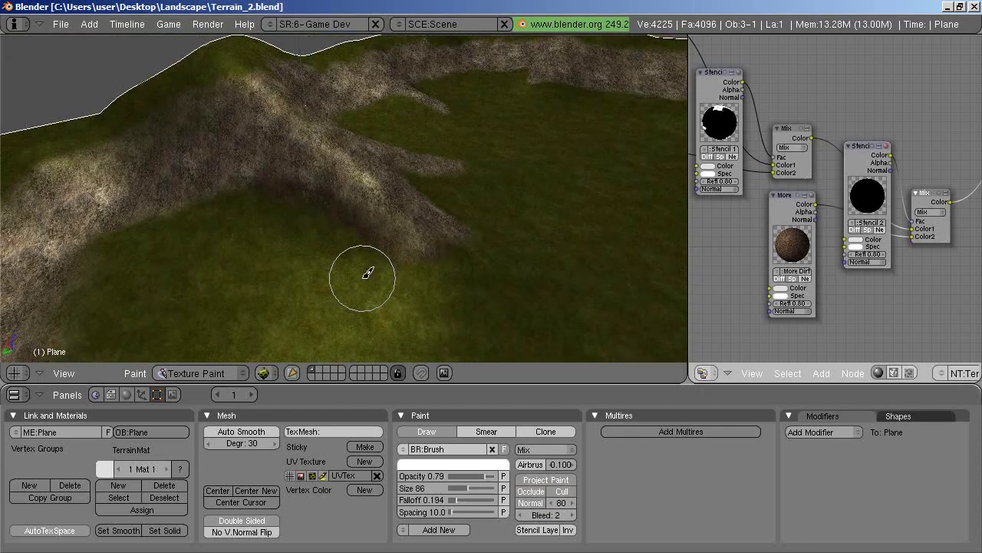
{"action": "scroll", "coordinate": [376, 274], "scroll_direction": "up", "scroll_amount": 1}
{"action": "mouse_move", "coordinate": [389, 273]}
{"action": "middle_mouse_down"}
{"action": "mouse_move", "coordinate": [401, 263]}
{"action": "mouse_move", "coordinate": [325, 269]}
{"action": "mouse_move", "coordinate": [332, 261]}
{"action": "mouse_move", "coordinate": [285, 193]}
{"action": "mouse_move", "coordinate": [308, 291]}
{"action": "mouse_move", "coordinate": [287, 292]}
{"action": "mouse_move", "coordinate": [466, 261]}
{"action": "mouse_move", "coordinate": [421, 278]}
{"action": "middle_mouse_up"}
{"action": "scroll", "coordinate": [337, 258], "scroll_direction": "up", "scroll_amount": 2}
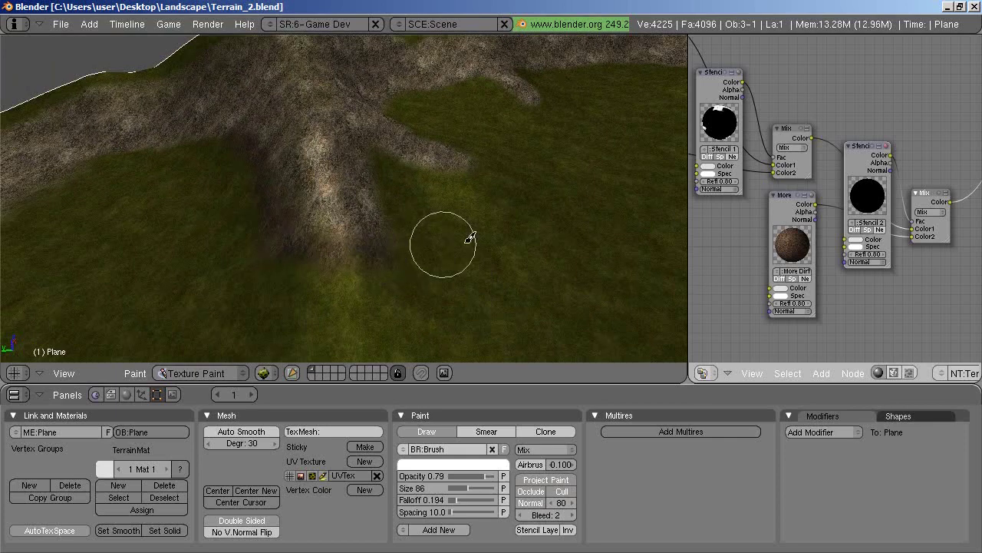
{"action": "mouse_move", "coordinate": [443, 231]}
{"action": "middle_mouse_down"}
{"action": "mouse_move", "coordinate": [493, 286]}
{"action": "mouse_move", "coordinate": [465, 292]}
{"action": "mouse_move", "coordinate": [329, 268]}
{"action": "middle_mouse_up"}
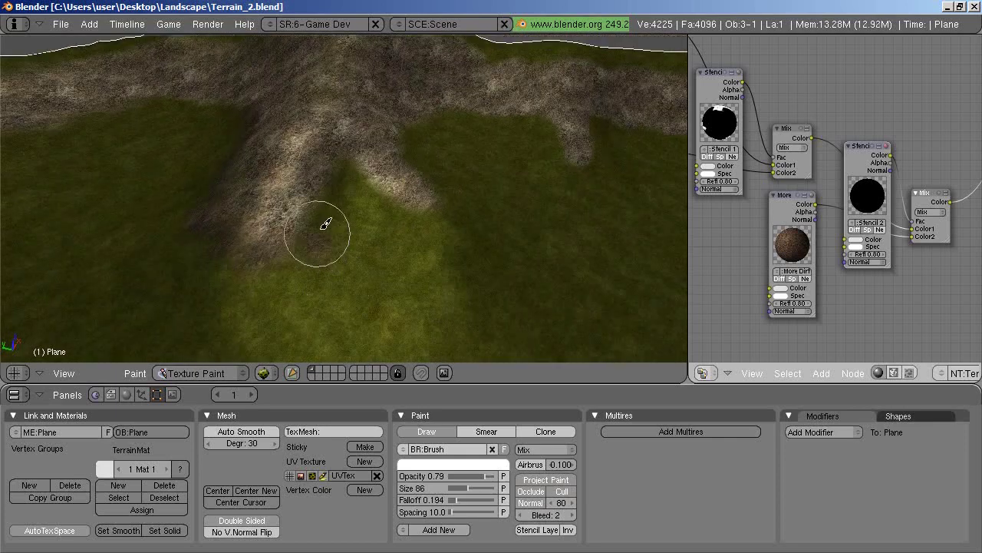
{"action": "left_click_drag", "start_coordinate": [333, 198], "coordinate": [353, 158]}
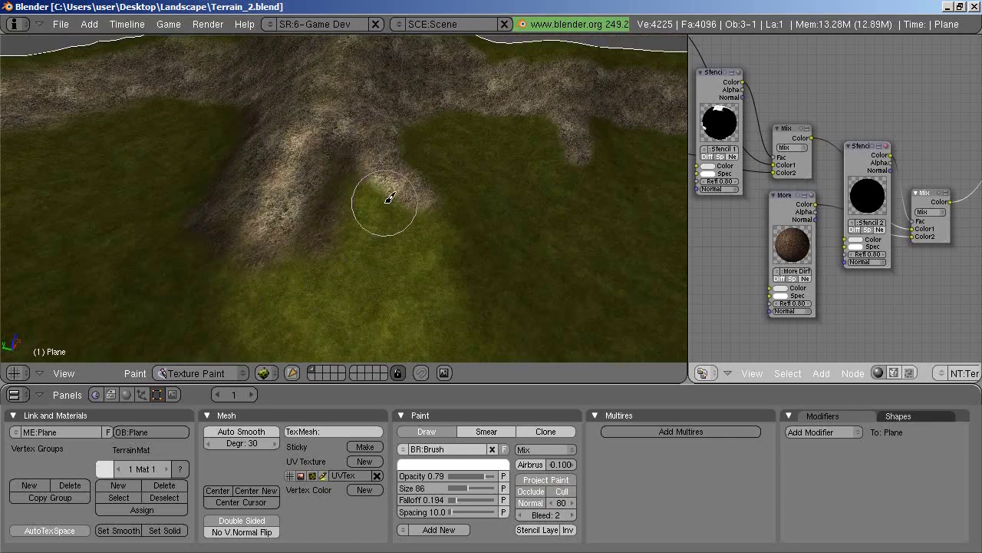
{"action": "mouse_move", "coordinate": [384, 188]}
{"action": "left_mouse_down"}
{"action": "mouse_move", "coordinate": [449, 248]}
{"action": "mouse_move", "coordinate": [446, 226]}
{"action": "mouse_move", "coordinate": [471, 241]}
{"action": "mouse_move", "coordinate": [324, 197]}
{"action": "left_mouse_up"}
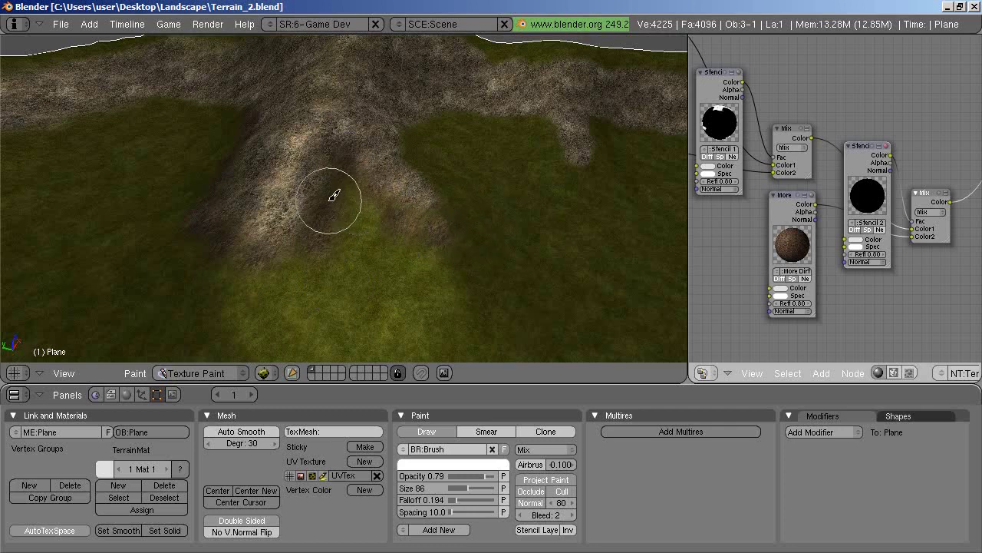
- Zoom in on more of the sandy ridge and paint another darker stroke along it
{"action": "mouse_move", "coordinate": [505, 303]}
{"action": "middle_mouse_down"}
{"action": "mouse_move", "coordinate": [439, 323]}
{"action": "mouse_move", "coordinate": [394, 279]}
{"action": "mouse_move", "coordinate": [379, 218]}
{"action": "middle_mouse_up"}
{"action": "scroll", "coordinate": [338, 242], "scroll_direction": "up", "scroll_amount": 1}
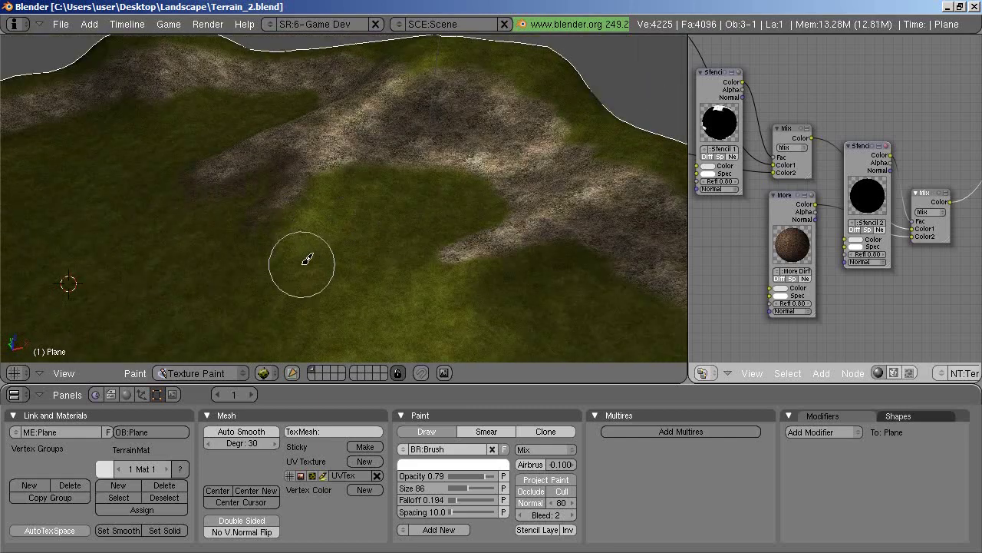
{"action": "scroll", "coordinate": [305, 263], "scroll_direction": "up", "scroll_amount": 1}
{"action": "scroll", "coordinate": [307, 259], "scroll_direction": "up", "scroll_amount": 1}
{"action": "scroll", "coordinate": [390, 254], "scroll_direction": "up", "scroll_amount": 1}
{"action": "mouse_move", "coordinate": [390, 254]}
{"action": "middle_mouse_down"}
{"action": "mouse_move", "coordinate": [377, 292]}
{"action": "mouse_move", "coordinate": [318, 279]}
{"action": "middle_mouse_up"}
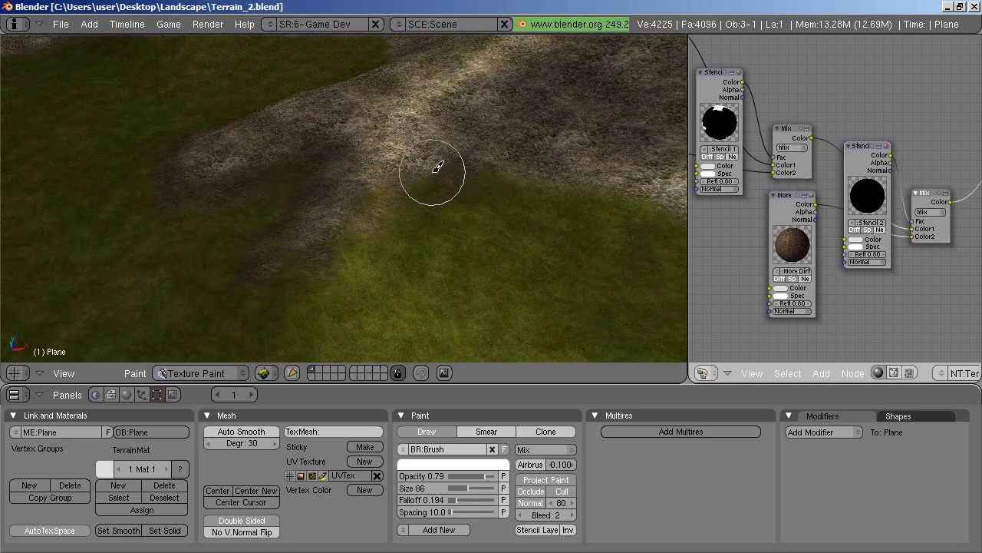
{"action": "mouse_move", "coordinate": [530, 169]}
{"action": "middle_mouse_down"}
{"action": "mouse_move", "coordinate": [536, 198]}
{"action": "mouse_move", "coordinate": [588, 281]}
{"action": "mouse_move", "coordinate": [620, 274]}
{"action": "mouse_move", "coordinate": [629, 232]}
{"action": "mouse_move", "coordinate": [481, 154]}
{"action": "mouse_move", "coordinate": [473, 108]}
{"action": "middle_mouse_up"}
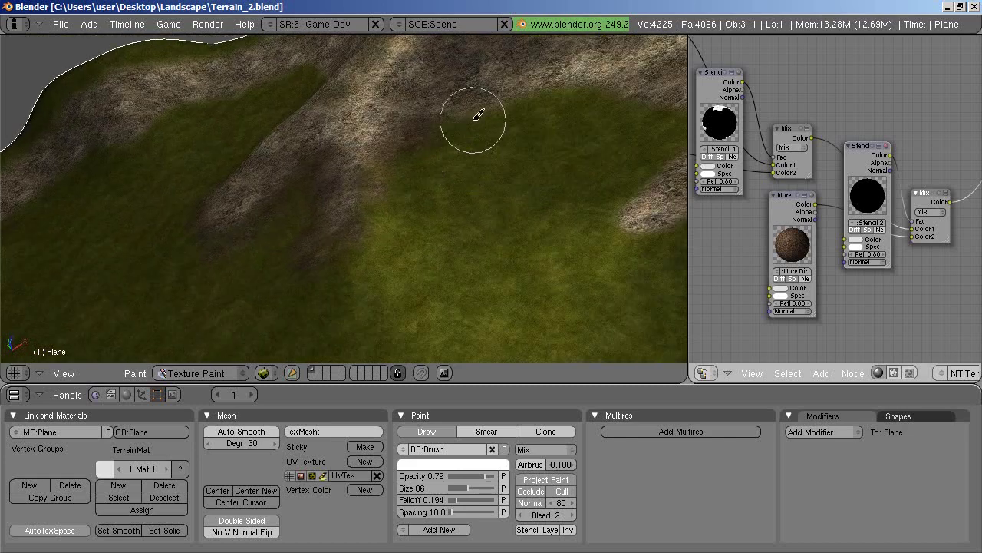
{"action": "mouse_move", "coordinate": [525, 98]}
{"action": "left_mouse_down"}
{"action": "mouse_move", "coordinate": [548, 88]}
{"action": "mouse_move", "coordinate": [653, 104]}
{"action": "left_mouse_up"}
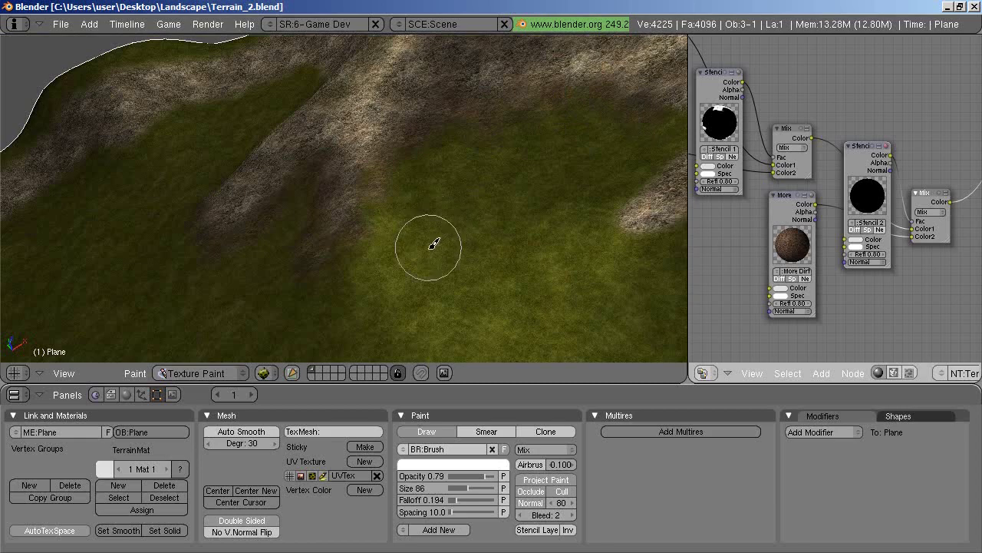
{"action": "mouse_move", "coordinate": [428, 241]}
{"action": "middle_mouse_down"}
{"action": "mouse_move", "coordinate": [496, 246]}
{"action": "mouse_move", "coordinate": [504, 238]}
{"action": "middle_mouse_up"}
{"action": "mouse_move", "coordinate": [515, 191]}
{"action": "middle_mouse_down"}
{"action": "mouse_move", "coordinate": [386, 220]}
{"action": "mouse_move", "coordinate": [460, 254]}
{"action": "mouse_move", "coordinate": [526, 264]}
{"action": "mouse_move", "coordinate": [553, 233]}
{"action": "middle_mouse_up"}
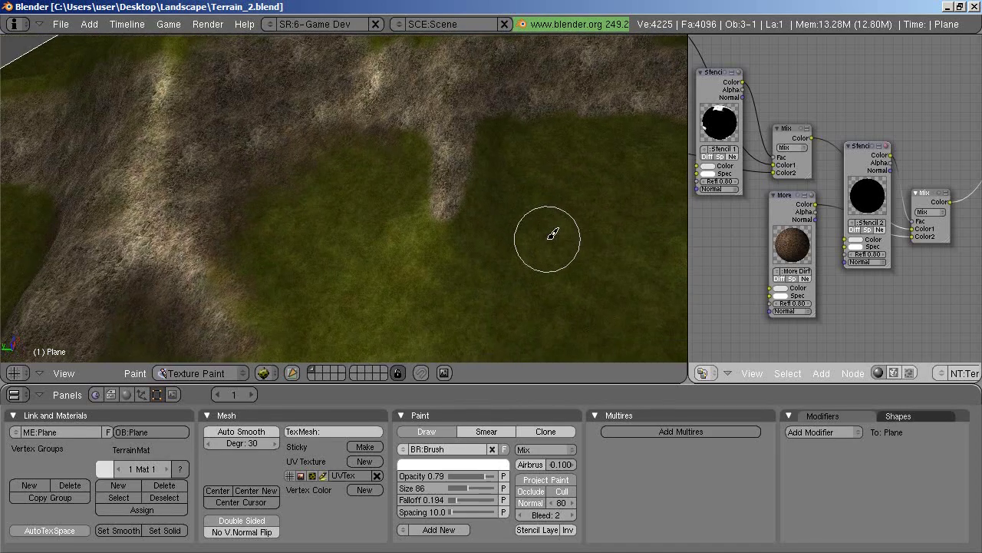
- Show the Stencil 2 image beside the terrain and paint the pale grass patch darker green
{"action": "left_click", "coordinate": [703, 373]}
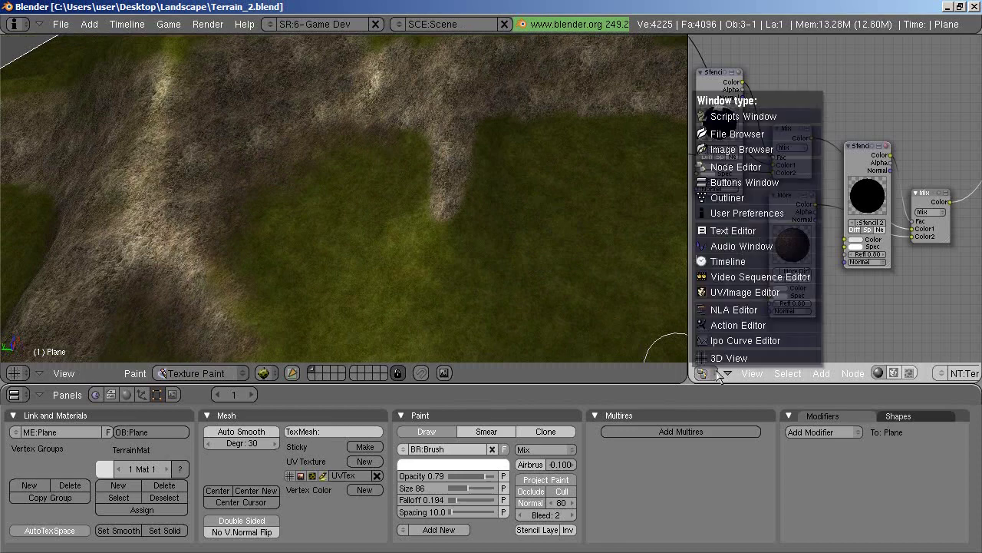
{"action": "left_click", "coordinate": [720, 293]}
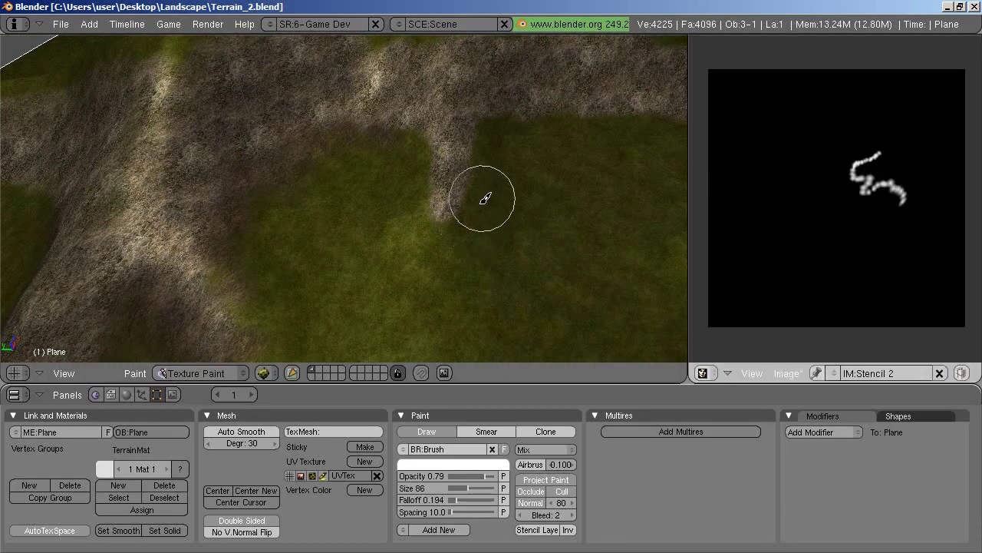
{"action": "mouse_move", "coordinate": [482, 198]}
{"action": "middle_mouse_down"}
{"action": "mouse_move", "coordinate": [434, 286]}
{"action": "mouse_move", "coordinate": [448, 281]}
{"action": "mouse_move", "coordinate": [406, 110]}
{"action": "middle_mouse_up"}
{"action": "mouse_move", "coordinate": [353, 118]}
{"action": "left_mouse_down"}
{"action": "mouse_move", "coordinate": [445, 158]}
{"action": "mouse_move", "coordinate": [432, 123]}
{"action": "mouse_move", "coordinate": [474, 225]}
{"action": "mouse_move", "coordinate": [469, 197]}
{"action": "left_mouse_up"}
- From a lower oblique angle, darken the pale ridge edge with a paint stroke
{"action": "mouse_move", "coordinate": [470, 198]}
{"action": "middle_mouse_down"}
{"action": "mouse_move", "coordinate": [412, 314]}
{"action": "mouse_move", "coordinate": [442, 259]}
{"action": "middle_mouse_up"}
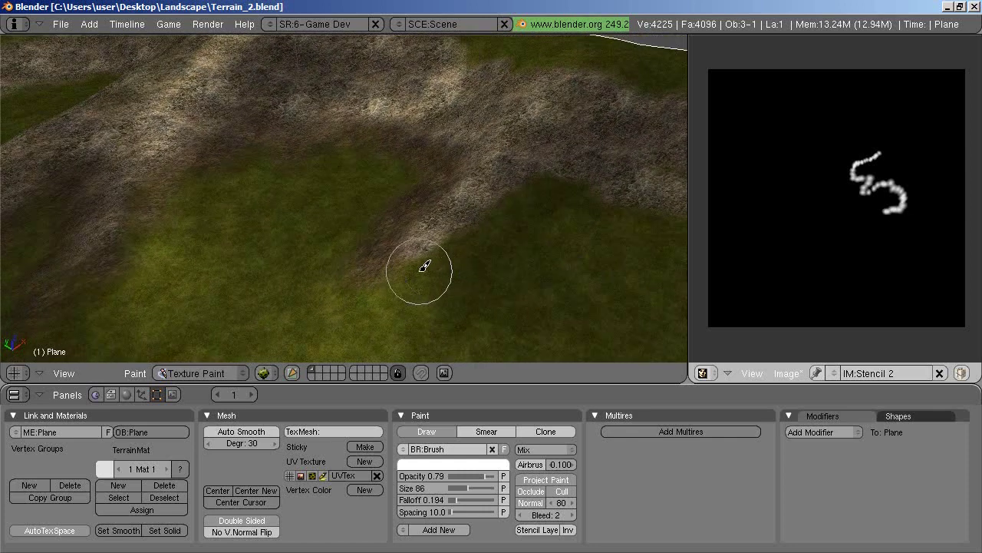
{"action": "mouse_move", "coordinate": [424, 265]}
{"action": "left_mouse_down"}
{"action": "mouse_move", "coordinate": [535, 177]}
{"action": "mouse_move", "coordinate": [600, 199]}
{"action": "left_mouse_up"}
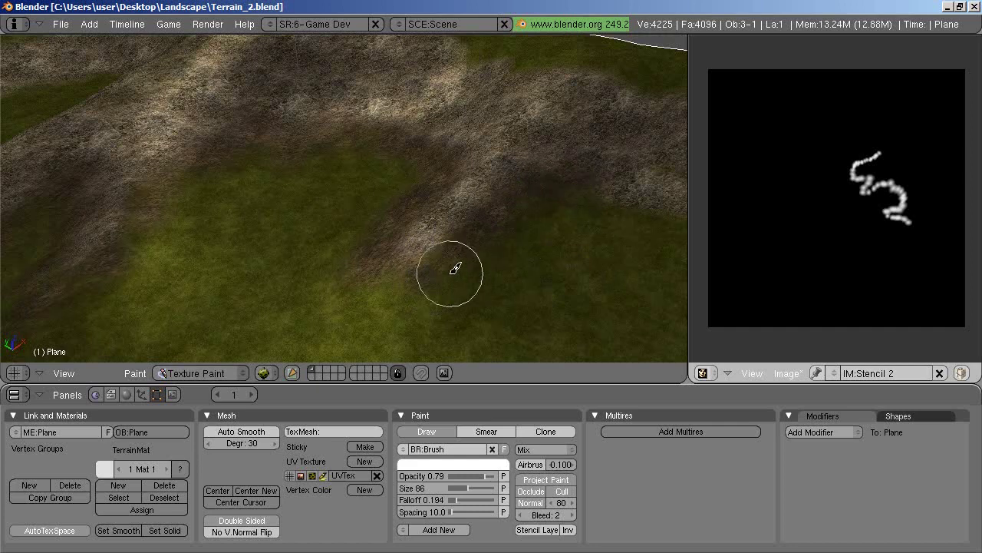
{"action": "mouse_move", "coordinate": [346, 285]}
{"action": "middle_mouse_down"}
{"action": "mouse_move", "coordinate": [329, 251]}
{"action": "mouse_move", "coordinate": [386, 228]}
{"action": "middle_mouse_up"}
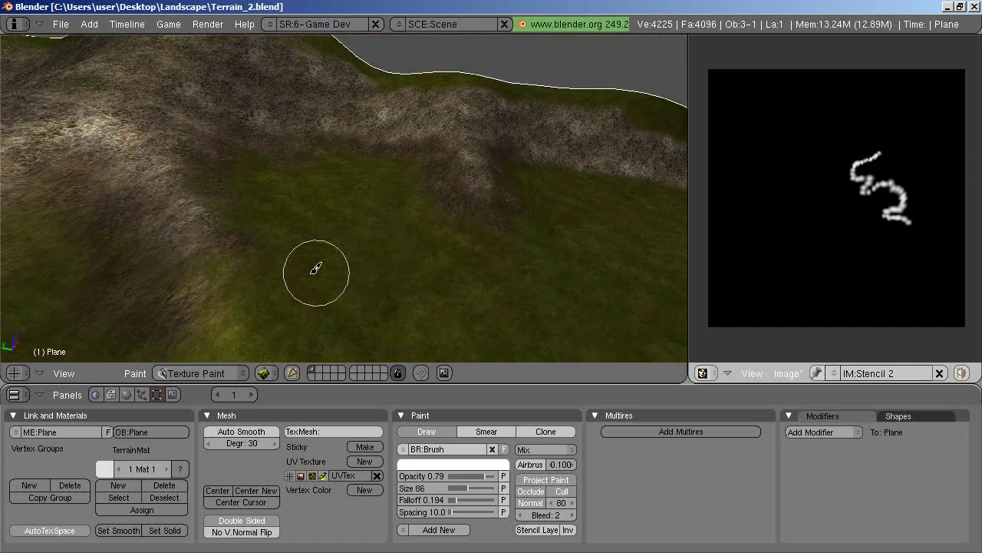
{"action": "middle_click_drag", "start_coordinate": [313, 265], "coordinate": [284, 279]}
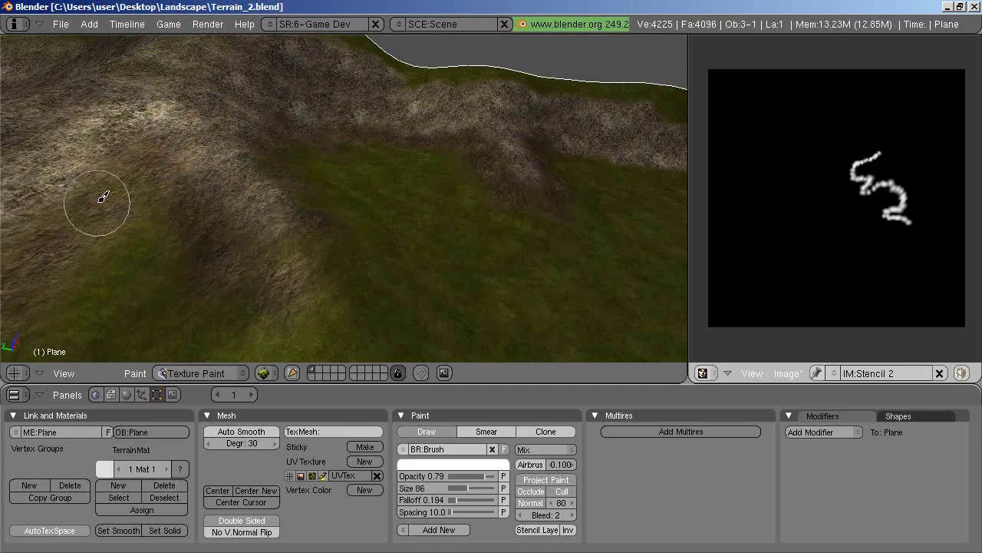
{"action": "mouse_move", "coordinate": [438, 256]}
{"action": "middle_mouse_down"}
{"action": "mouse_move", "coordinate": [324, 255]}
{"action": "mouse_move", "coordinate": [219, 285]}
{"action": "mouse_move", "coordinate": [410, 228]}
{"action": "mouse_move", "coordinate": [296, 309]}
{"action": "mouse_move", "coordinate": [314, 322]}
{"action": "mouse_move", "coordinate": [362, 281]}
{"action": "middle_mouse_up"}
{"action": "middle_click_drag", "start_coordinate": [324, 222], "coordinate": [314, 192]}
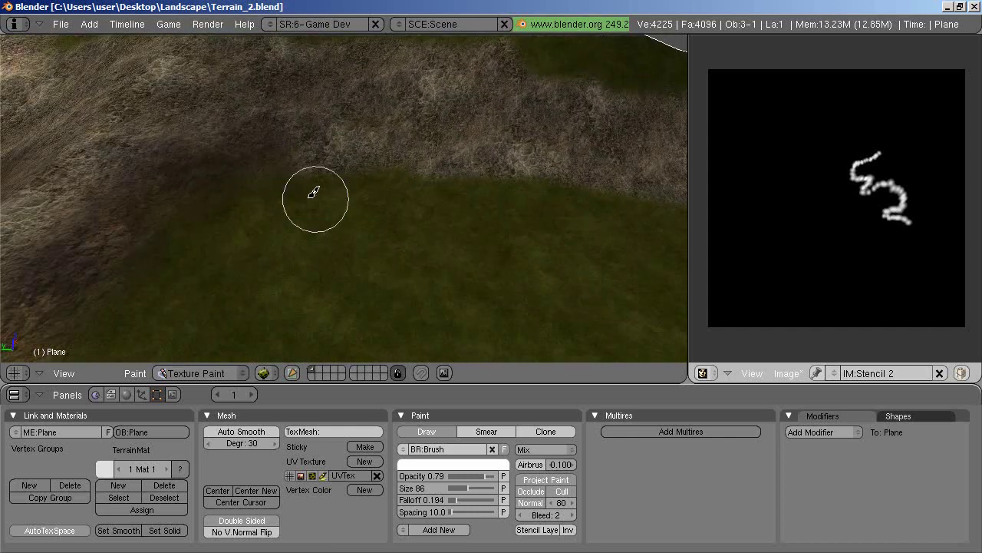
- Paint more grass onto the rock edge and along the rock boundary
{"action": "left_click_drag", "start_coordinate": [358, 169], "coordinate": [346, 176]}
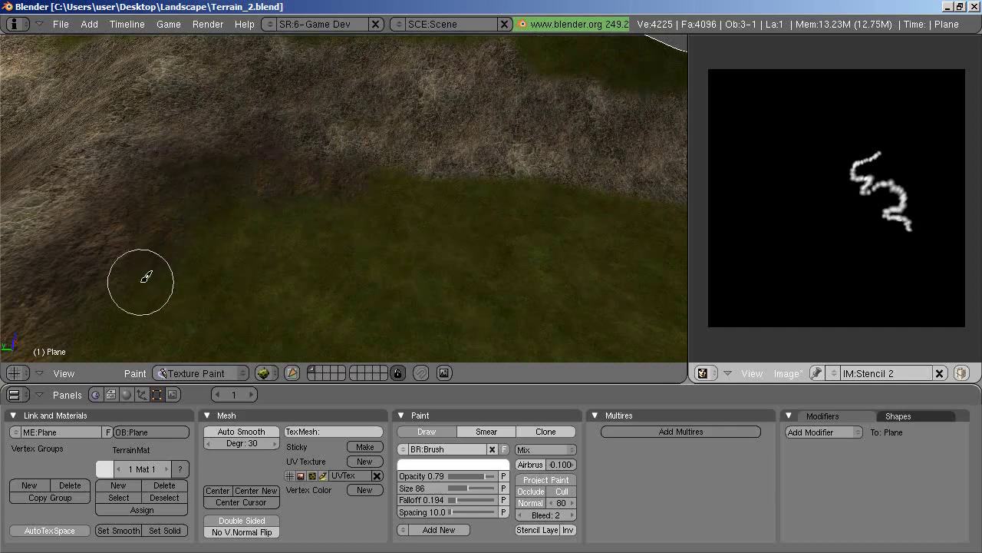
{"action": "mouse_move", "coordinate": [220, 253]}
{"action": "middle_mouse_down"}
{"action": "mouse_move", "coordinate": [499, 306]}
{"action": "mouse_move", "coordinate": [478, 259]}
{"action": "mouse_move", "coordinate": [445, 265]}
{"action": "middle_mouse_up"}
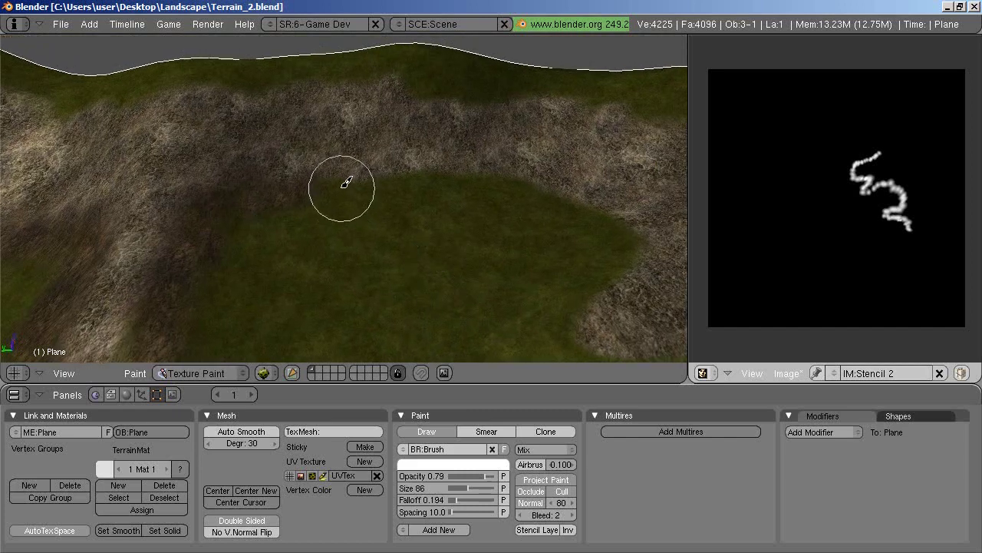
{"action": "mouse_move", "coordinate": [346, 182]}
{"action": "left_mouse_down"}
{"action": "mouse_move", "coordinate": [399, 164]}
{"action": "mouse_move", "coordinate": [496, 160]}
{"action": "mouse_move", "coordinate": [560, 178]}
{"action": "mouse_move", "coordinate": [639, 220]}
{"action": "left_mouse_up"}
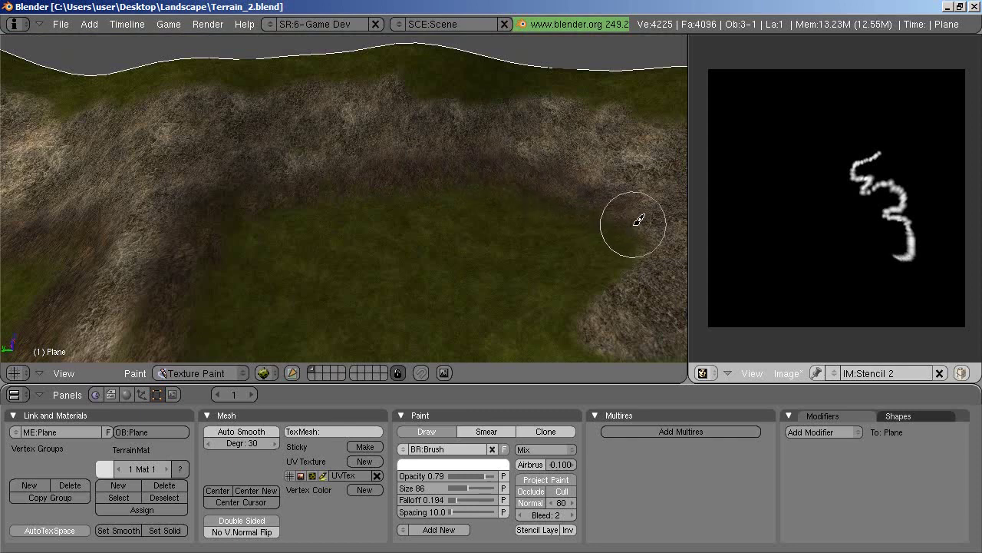
{"action": "mouse_move", "coordinate": [511, 285]}
{"action": "middle_mouse_down"}
{"action": "mouse_move", "coordinate": [571, 230]}
{"action": "mouse_move", "coordinate": [565, 215]}
{"action": "mouse_move", "coordinate": [465, 220]}
{"action": "mouse_move", "coordinate": [402, 241]}
{"action": "mouse_move", "coordinate": [406, 248]}
{"action": "mouse_move", "coordinate": [542, 241]}
{"action": "mouse_move", "coordinate": [285, 169]}
{"action": "mouse_move", "coordinate": [346, 163]}
{"action": "mouse_move", "coordinate": [317, 182]}
{"action": "mouse_move", "coordinate": [309, 254]}
{"action": "mouse_move", "coordinate": [320, 168]}
{"action": "middle_mouse_up"}
- Zoom in and paint grass over the rocky band and along the cliff edge
{"action": "scroll", "coordinate": [285, 204], "scroll_direction": "up", "scroll_amount": 1}
{"action": "scroll", "coordinate": [314, 192], "scroll_direction": "up", "scroll_amount": 1}
{"action": "scroll", "coordinate": [321, 188], "scroll_direction": "up", "scroll_amount": 1}
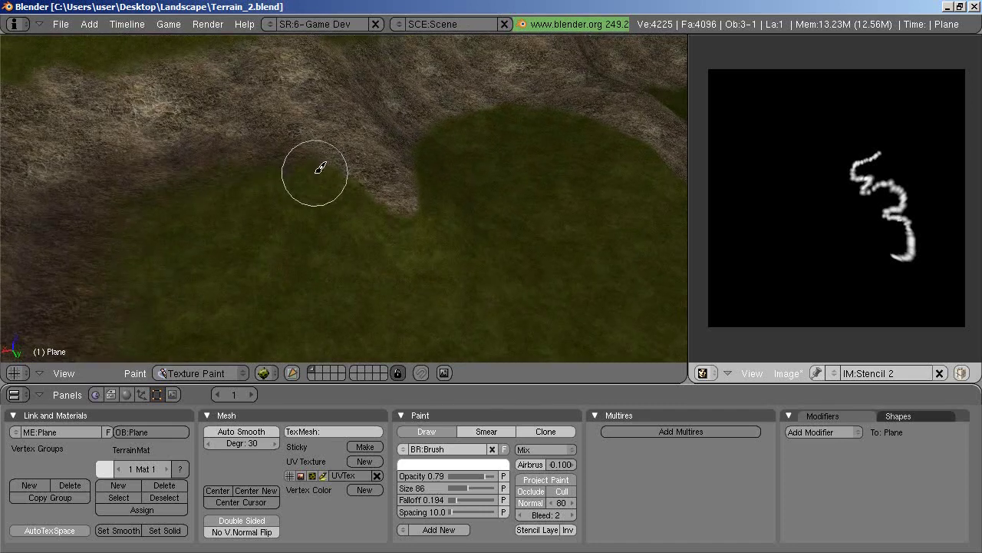
{"action": "mouse_move", "coordinate": [321, 168]}
{"action": "left_mouse_down"}
{"action": "mouse_move", "coordinate": [410, 217]}
{"action": "mouse_move", "coordinate": [423, 213]}
{"action": "mouse_move", "coordinate": [409, 193]}
{"action": "mouse_move", "coordinate": [423, 235]}
{"action": "left_mouse_up"}
{"action": "mouse_move", "coordinate": [423, 235]}
{"action": "middle_mouse_down"}
{"action": "mouse_move", "coordinate": [271, 282]}
{"action": "mouse_move", "coordinate": [263, 268]}
{"action": "mouse_move", "coordinate": [346, 259]}
{"action": "mouse_move", "coordinate": [409, 287]}
{"action": "mouse_move", "coordinate": [383, 294]}
{"action": "mouse_move", "coordinate": [485, 259]}
{"action": "mouse_move", "coordinate": [456, 235]}
{"action": "mouse_move", "coordinate": [241, 203]}
{"action": "mouse_move", "coordinate": [197, 254]}
{"action": "mouse_move", "coordinate": [281, 201]}
{"action": "mouse_move", "coordinate": [308, 204]}
{"action": "middle_mouse_up"}
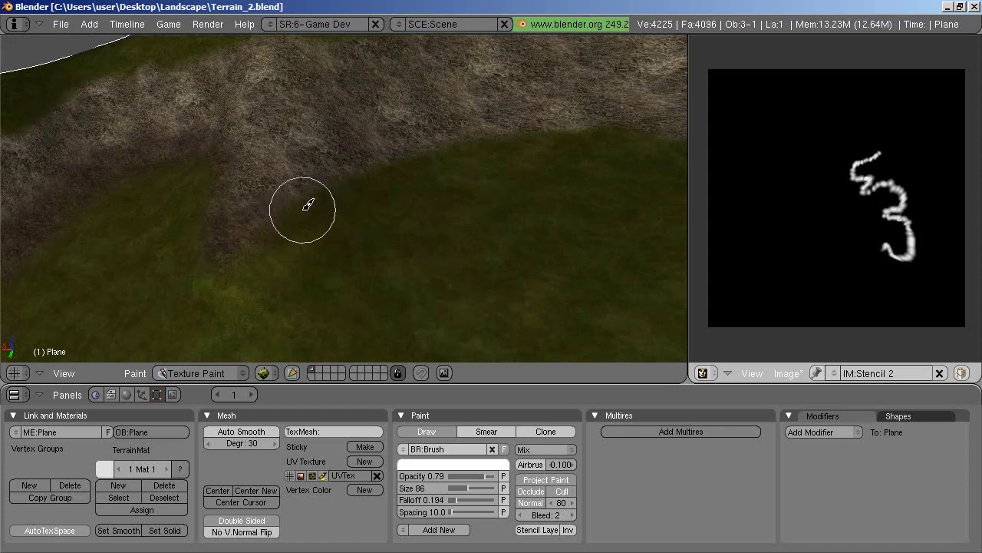
{"action": "mouse_move", "coordinate": [317, 185]}
{"action": "left_mouse_down"}
{"action": "mouse_move", "coordinate": [472, 131]}
{"action": "mouse_move", "coordinate": [574, 117]}
{"action": "mouse_move", "coordinate": [559, 125]}
{"action": "mouse_move", "coordinate": [601, 136]}
{"action": "mouse_move", "coordinate": [566, 161]}
{"action": "left_mouse_up"}
{"action": "mouse_move", "coordinate": [566, 160]}
{"action": "middle_mouse_down"}
{"action": "mouse_move", "coordinate": [357, 212]}
{"action": "mouse_move", "coordinate": [261, 215]}
{"action": "mouse_move", "coordinate": [315, 204]}
{"action": "mouse_move", "coordinate": [96, 222]}
{"action": "mouse_move", "coordinate": [160, 254]}
{"action": "mouse_move", "coordinate": [332, 234]}
{"action": "mouse_move", "coordinate": [309, 250]}
{"action": "mouse_move", "coordinate": [350, 207]}
{"action": "middle_mouse_up"}
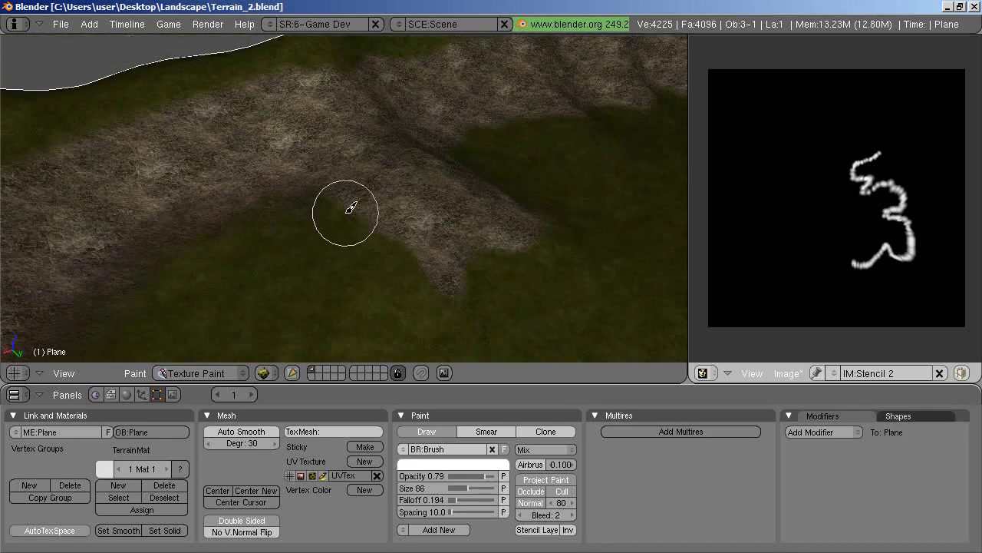
{"action": "left_click_drag", "start_coordinate": [345, 200], "coordinate": [435, 273]}
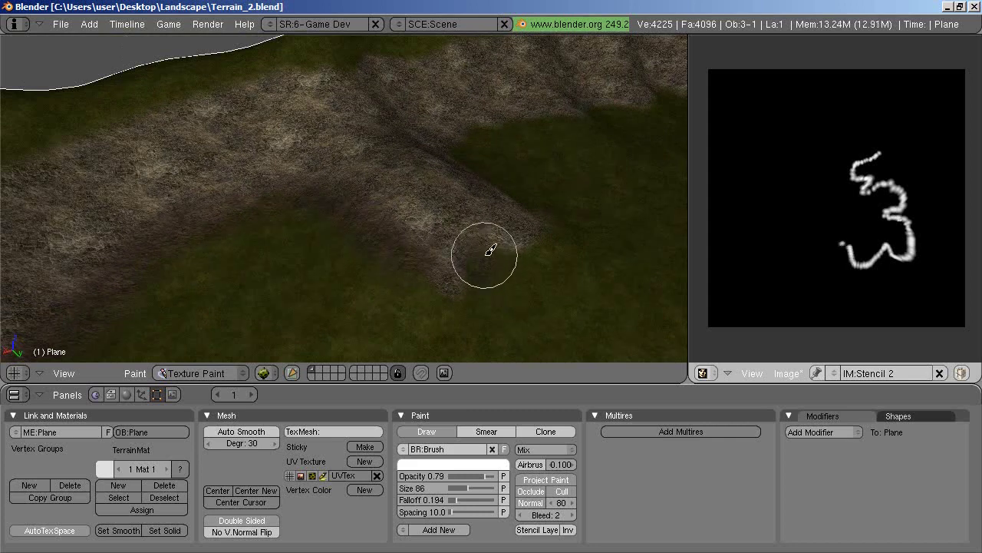
{"action": "left_click", "coordinate": [476, 265]}
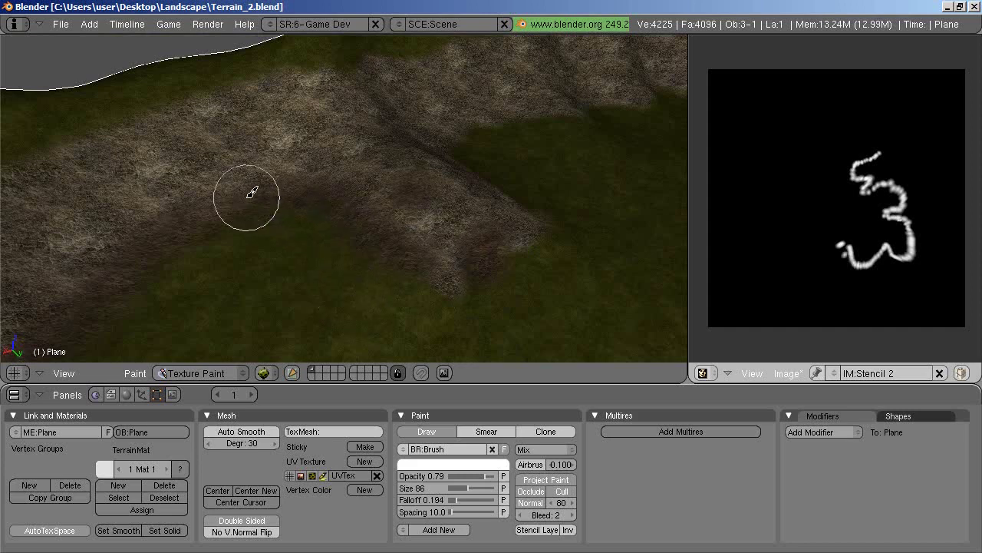
- From new angles, paint grass along the slope boundary and extend the mask leftward
{"action": "middle_click_drag", "start_coordinate": [454, 222], "coordinate": [409, 290]}
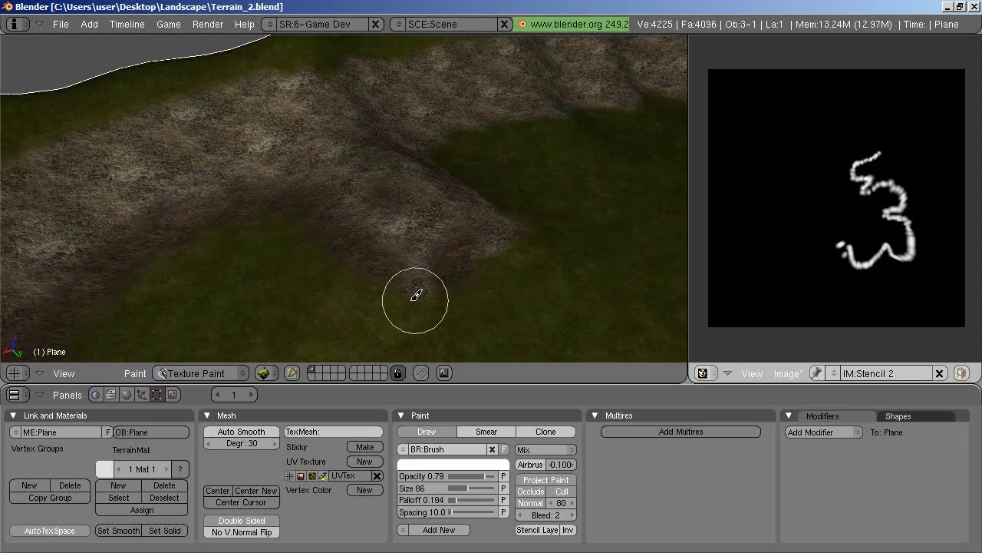
{"action": "middle_click_drag", "start_coordinate": [499, 199], "coordinate": [379, 255]}
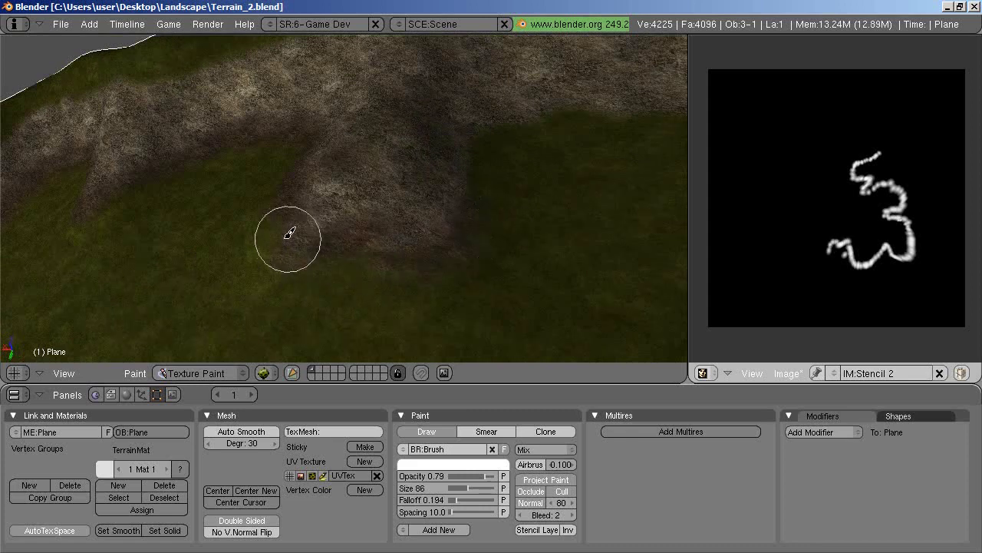
{"action": "mouse_move", "coordinate": [541, 231]}
{"action": "middle_mouse_down"}
{"action": "mouse_move", "coordinate": [546, 284]}
{"action": "mouse_move", "coordinate": [506, 309]}
{"action": "mouse_move", "coordinate": [558, 266]}
{"action": "mouse_move", "coordinate": [401, 279]}
{"action": "mouse_move", "coordinate": [254, 270]}
{"action": "mouse_move", "coordinate": [432, 212]}
{"action": "mouse_move", "coordinate": [250, 243]}
{"action": "middle_mouse_up"}
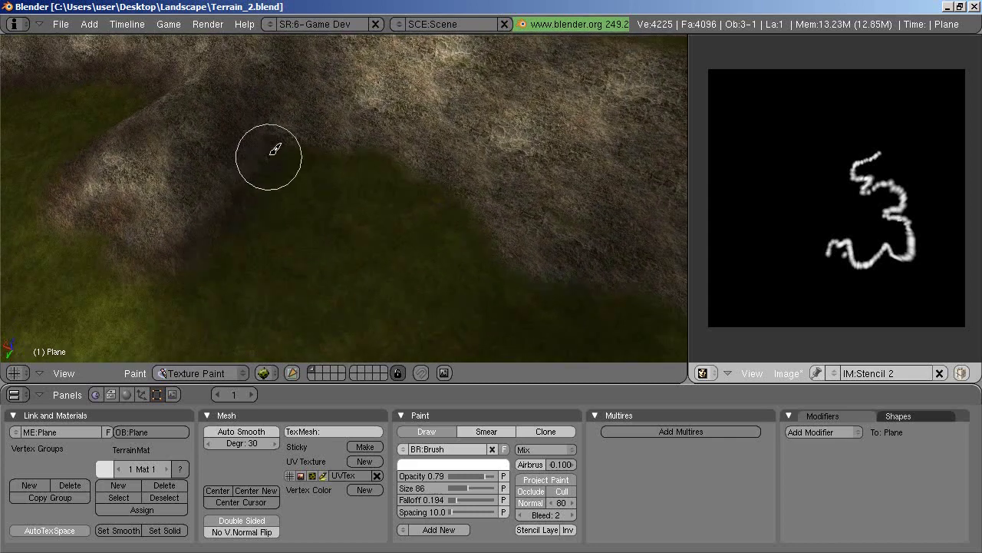
{"action": "mouse_move", "coordinate": [322, 131]}
{"action": "left_mouse_down"}
{"action": "mouse_move", "coordinate": [316, 141]}
{"action": "mouse_move", "coordinate": [425, 162]}
{"action": "mouse_move", "coordinate": [483, 196]}
{"action": "mouse_move", "coordinate": [461, 197]}
{"action": "mouse_move", "coordinate": [481, 228]}
{"action": "mouse_move", "coordinate": [484, 272]}
{"action": "mouse_move", "coordinate": [554, 270]}
{"action": "mouse_move", "coordinate": [647, 291]}
{"action": "left_mouse_up"}
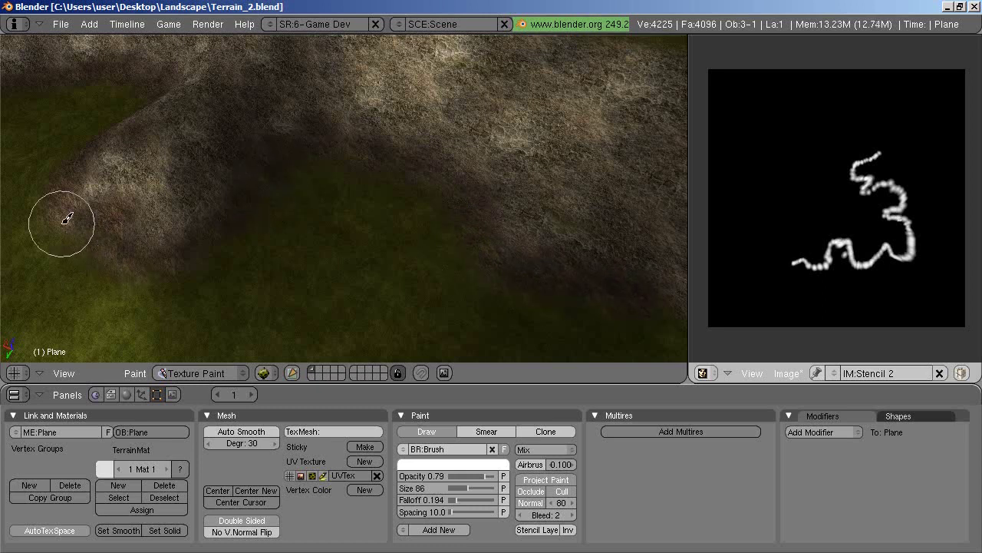
{"action": "mouse_move", "coordinate": [424, 280]}
{"action": "middle_mouse_down"}
{"action": "mouse_move", "coordinate": [479, 244]}
{"action": "mouse_move", "coordinate": [300, 246]}
{"action": "mouse_move", "coordinate": [248, 231]}
{"action": "mouse_move", "coordinate": [346, 235]}
{"action": "mouse_move", "coordinate": [458, 214]}
{"action": "mouse_move", "coordinate": [364, 192]}
{"action": "mouse_move", "coordinate": [252, 138]}
{"action": "mouse_move", "coordinate": [182, 188]}
{"action": "mouse_move", "coordinate": [202, 239]}
{"action": "middle_mouse_up"}
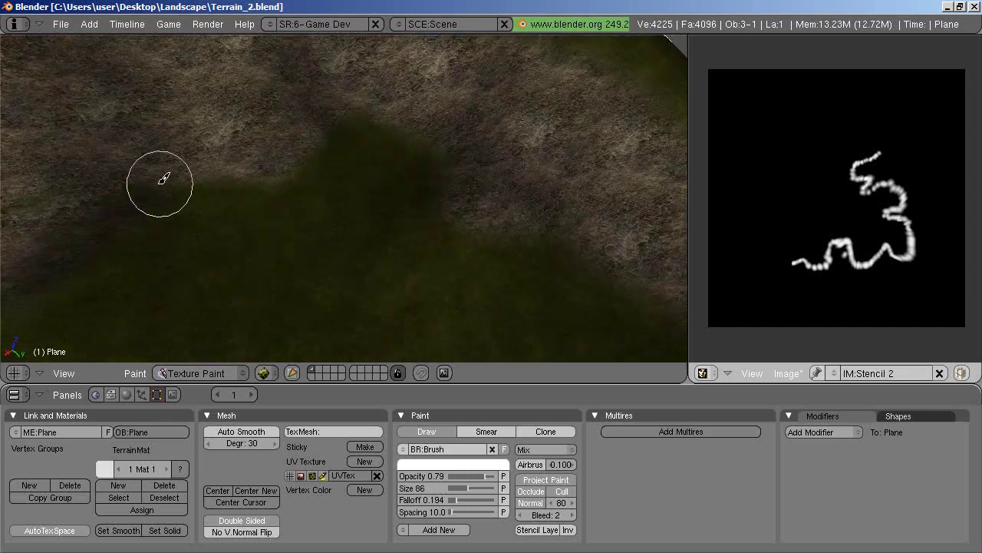
{"action": "mouse_move", "coordinate": [163, 178]}
{"action": "left_mouse_down"}
{"action": "mouse_move", "coordinate": [158, 168]}
{"action": "mouse_move", "coordinate": [197, 164]}
{"action": "mouse_move", "coordinate": [250, 176]}
{"action": "mouse_move", "coordinate": [320, 164]}
{"action": "mouse_move", "coordinate": [346, 114]}
{"action": "mouse_move", "coordinate": [389, 110]}
{"action": "mouse_move", "coordinate": [432, 145]}
{"action": "mouse_move", "coordinate": [436, 244]}
{"action": "mouse_move", "coordinate": [460, 219]}
{"action": "left_mouse_up"}
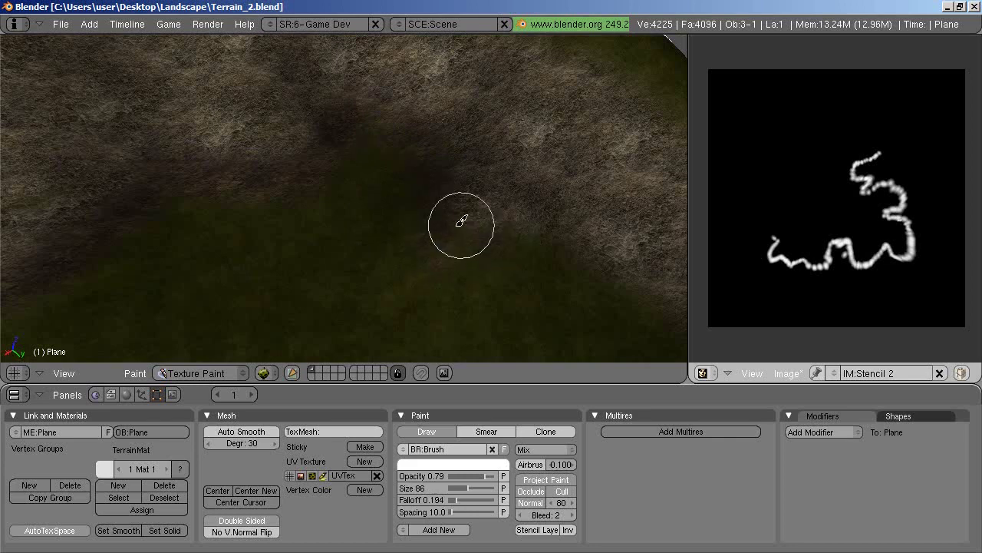
{"action": "left_click_drag", "start_coordinate": [549, 223], "coordinate": [588, 266]}
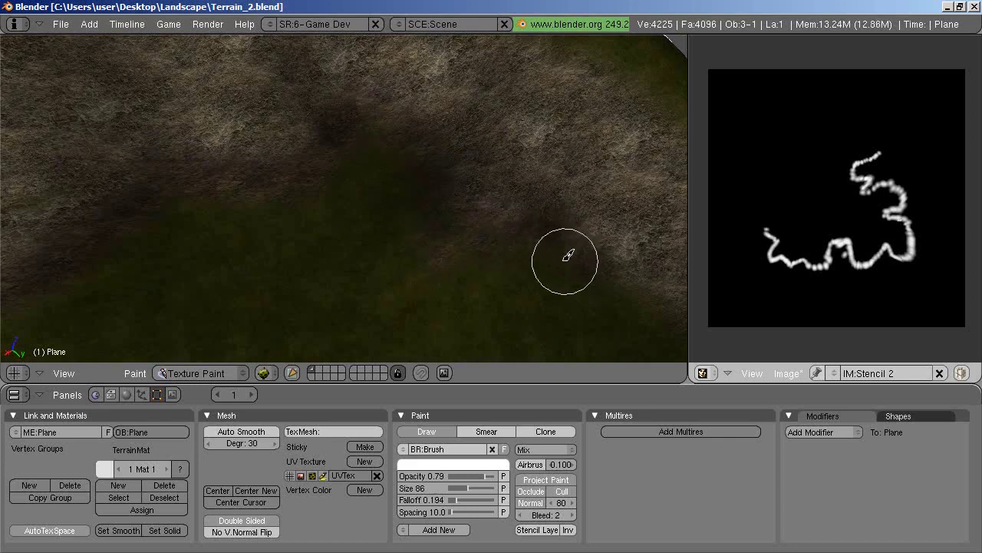
{"action": "mouse_move", "coordinate": [570, 291]}
{"action": "middle_mouse_down"}
{"action": "mouse_move", "coordinate": [646, 253]}
{"action": "mouse_move", "coordinate": [637, 241]}
{"action": "mouse_move", "coordinate": [325, 158]}
{"action": "middle_mouse_up"}
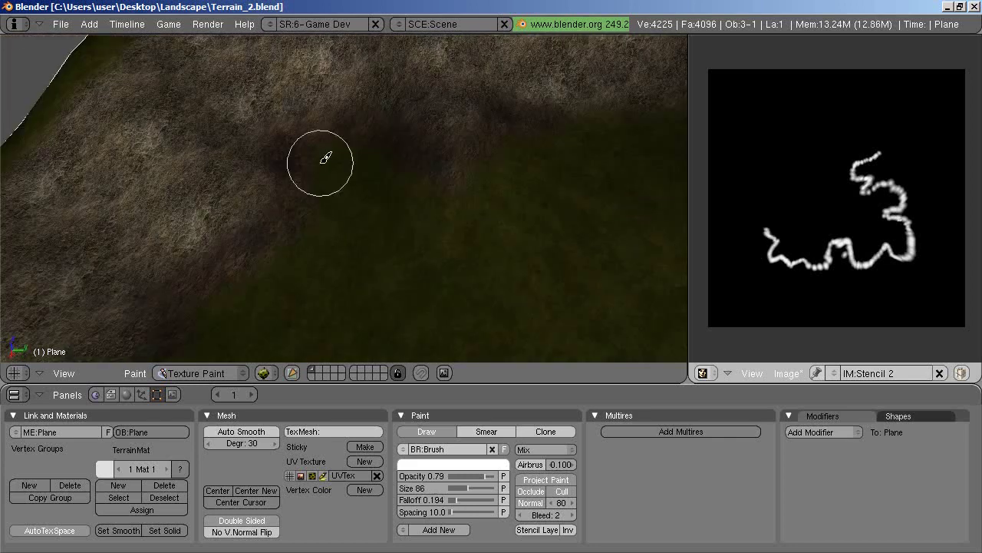
- Tilt down onto the ground, touch up the mask's left end and extend it upward
{"action": "mouse_move", "coordinate": [689, 215]}
{"action": "middle_mouse_down"}
{"action": "mouse_move", "coordinate": [561, 204]}
{"action": "mouse_move", "coordinate": [423, 256]}
{"action": "mouse_move", "coordinate": [347, 251]}
{"action": "mouse_move", "coordinate": [410, 219]}
{"action": "mouse_move", "coordinate": [559, 228]}
{"action": "mouse_move", "coordinate": [478, 289]}
{"action": "mouse_move", "coordinate": [346, 297]}
{"action": "middle_mouse_up"}
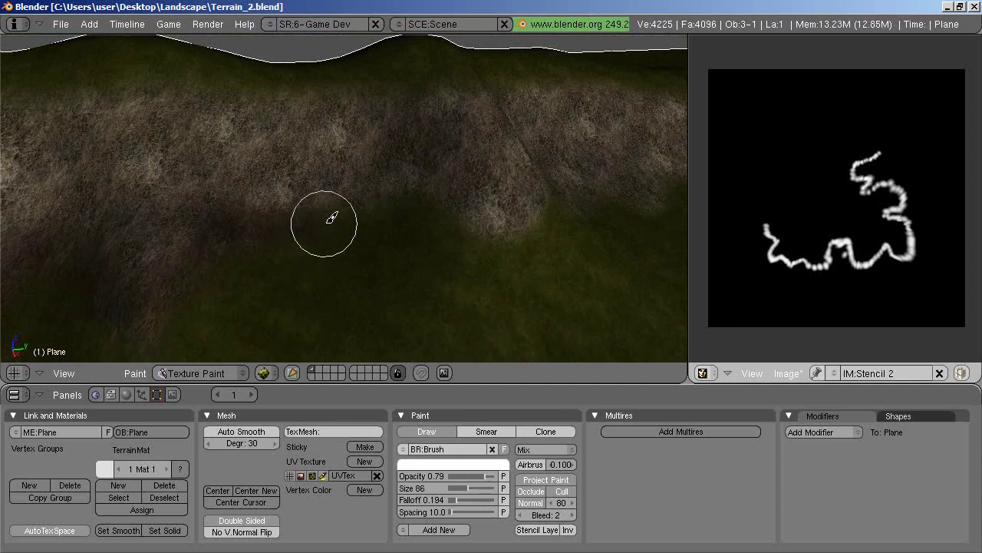
{"action": "mouse_move", "coordinate": [358, 204]}
{"action": "left_mouse_down"}
{"action": "mouse_move", "coordinate": [379, 195]}
{"action": "mouse_move", "coordinate": [509, 237]}
{"action": "mouse_move", "coordinate": [450, 245]}
{"action": "left_mouse_up"}
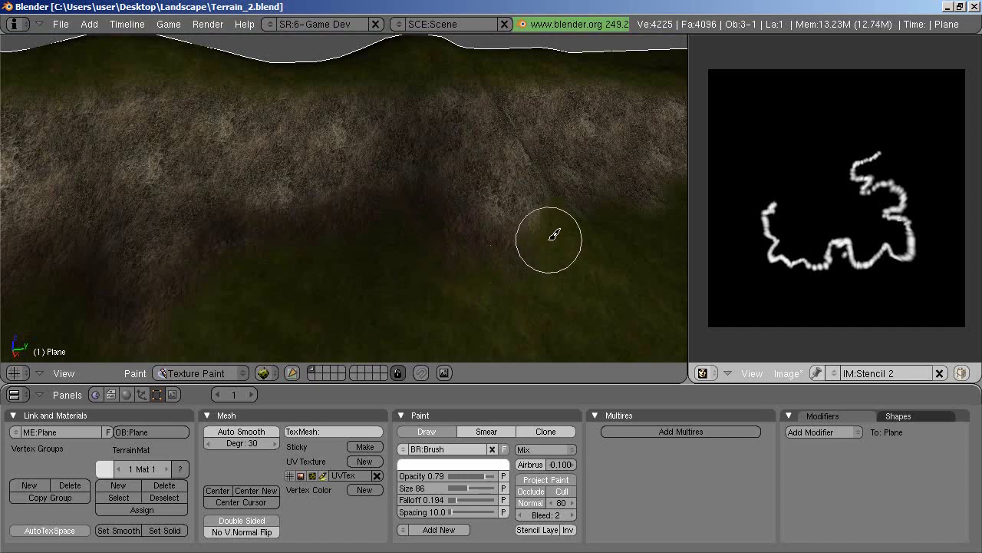
{"action": "left_click_drag", "start_coordinate": [538, 239], "coordinate": [477, 315]}
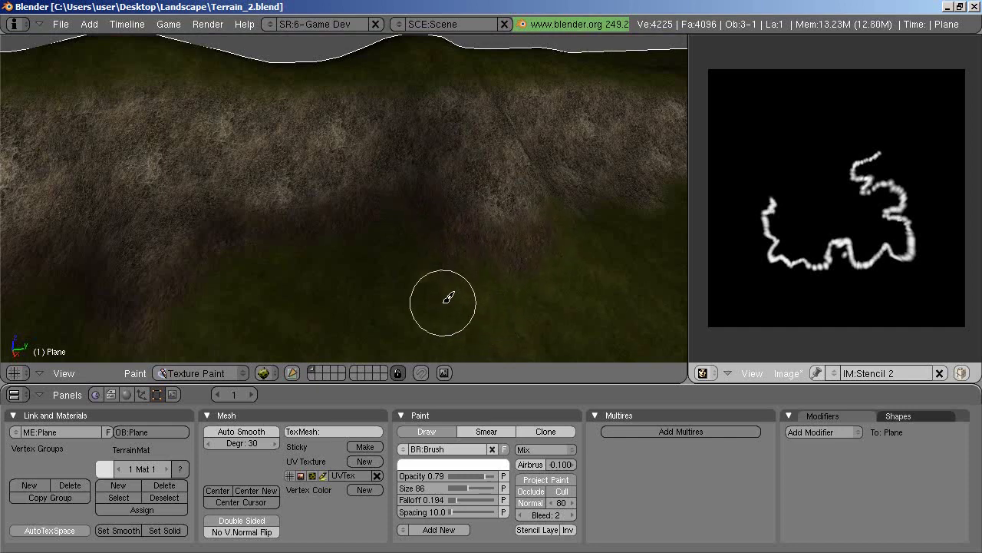
{"action": "mouse_move", "coordinate": [445, 294]}
{"action": "middle_mouse_down"}
{"action": "mouse_move", "coordinate": [225, 294]}
{"action": "mouse_move", "coordinate": [437, 254]}
{"action": "mouse_move", "coordinate": [363, 274]}
{"action": "mouse_move", "coordinate": [342, 203]}
{"action": "middle_mouse_up"}
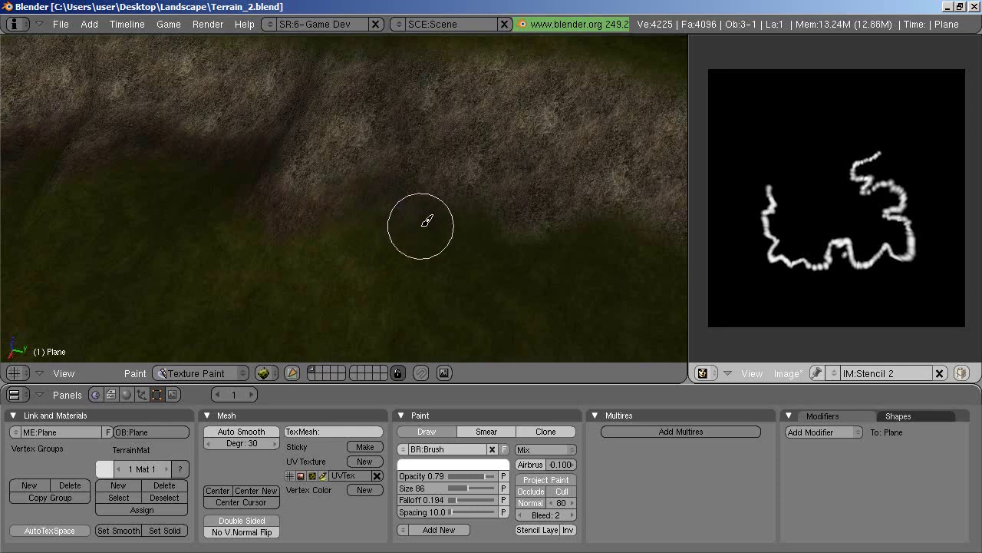
{"action": "mouse_move", "coordinate": [478, 211]}
{"action": "left_mouse_down"}
{"action": "mouse_move", "coordinate": [647, 225]}
{"action": "mouse_move", "coordinate": [656, 243]}
{"action": "left_mouse_up"}
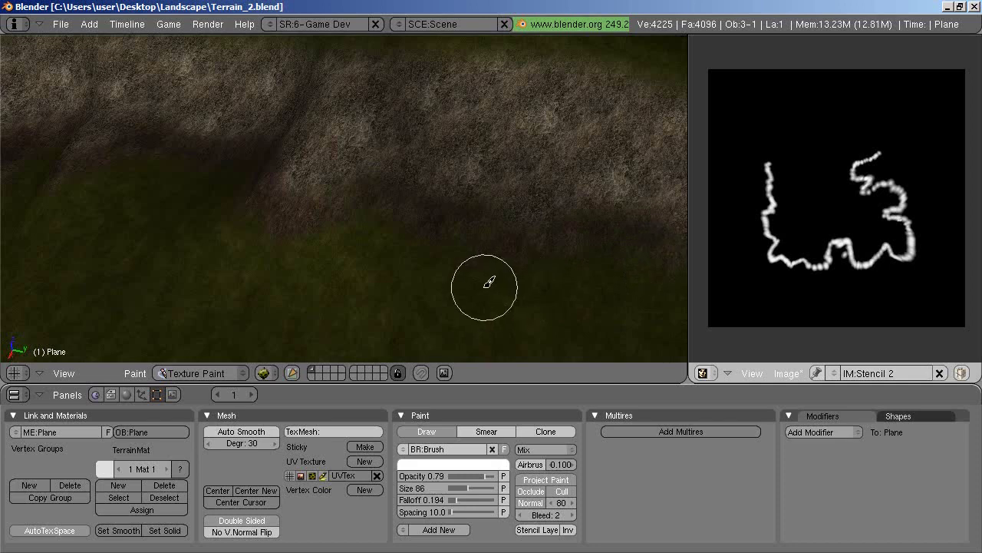
{"action": "mouse_move", "coordinate": [487, 285]}
{"action": "middle_mouse_down"}
{"action": "mouse_move", "coordinate": [521, 256]}
{"action": "mouse_move", "coordinate": [300, 226]}
{"action": "mouse_move", "coordinate": [492, 206]}
{"action": "mouse_move", "coordinate": [207, 206]}
{"action": "mouse_move", "coordinate": [330, 243]}
{"action": "mouse_move", "coordinate": [226, 246]}
{"action": "middle_mouse_up"}
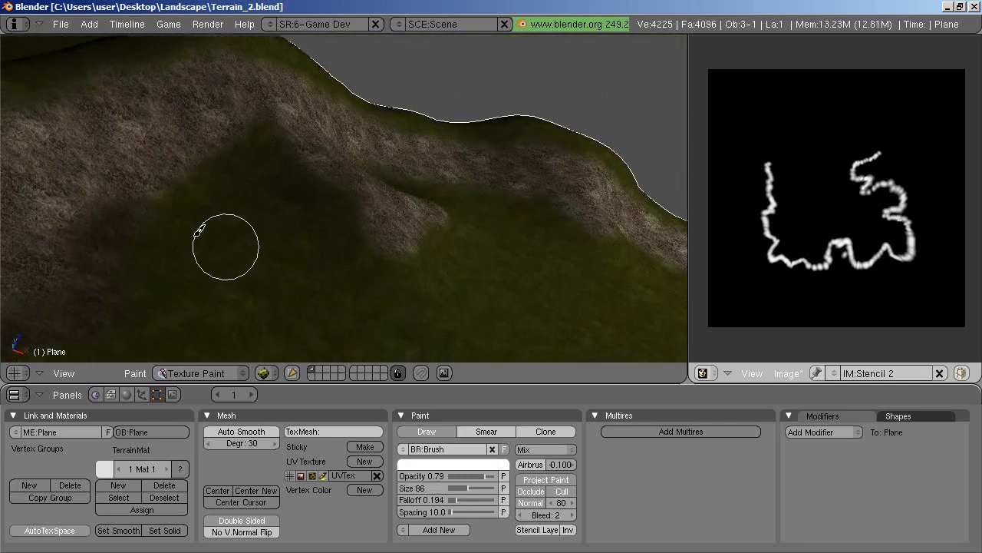
- Paint grass up the left edge and lengthen the mask's top-left hook
{"action": "mouse_move", "coordinate": [146, 202]}
{"action": "middle_mouse_down"}
{"action": "mouse_move", "coordinate": [237, 212]}
{"action": "mouse_move", "coordinate": [213, 242]}
{"action": "mouse_move", "coordinate": [248, 230]}
{"action": "mouse_move", "coordinate": [517, 243]}
{"action": "mouse_move", "coordinate": [520, 283]}
{"action": "middle_mouse_up"}
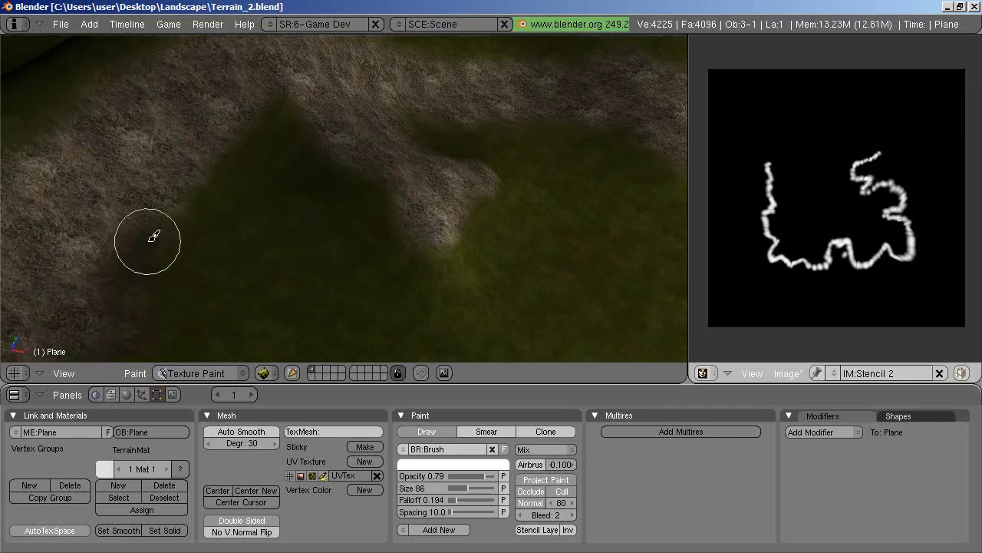
{"action": "mouse_move", "coordinate": [201, 206]}
{"action": "left_mouse_down"}
{"action": "mouse_move", "coordinate": [289, 95]}
{"action": "mouse_move", "coordinate": [397, 197]}
{"action": "mouse_move", "coordinate": [435, 252]}
{"action": "mouse_move", "coordinate": [463, 243]}
{"action": "mouse_move", "coordinate": [467, 217]}
{"action": "mouse_move", "coordinate": [493, 199]}
{"action": "left_mouse_up"}
{"action": "mouse_move", "coordinate": [494, 200]}
{"action": "middle_mouse_down"}
{"action": "mouse_move", "coordinate": [367, 306]}
{"action": "mouse_move", "coordinate": [358, 300]}
{"action": "mouse_move", "coordinate": [428, 261]}
{"action": "mouse_move", "coordinate": [92, 200]}
{"action": "middle_mouse_up"}
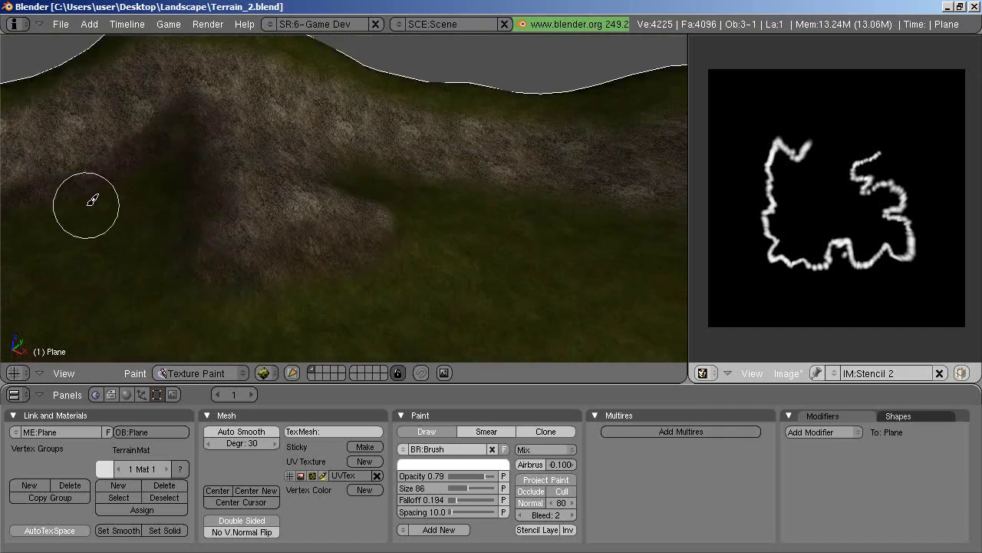
- Paint a darker rock stroke onto the hillside below the ridge
{"action": "mouse_move", "coordinate": [382, 248]}
{"action": "middle_mouse_down"}
{"action": "mouse_move", "coordinate": [307, 256]}
{"action": "mouse_move", "coordinate": [452, 219]}
{"action": "mouse_move", "coordinate": [299, 241]}
{"action": "mouse_move", "coordinate": [241, 198]}
{"action": "mouse_move", "coordinate": [248, 312]}
{"action": "mouse_move", "coordinate": [208, 329]}
{"action": "mouse_move", "coordinate": [367, 208]}
{"action": "middle_mouse_up"}
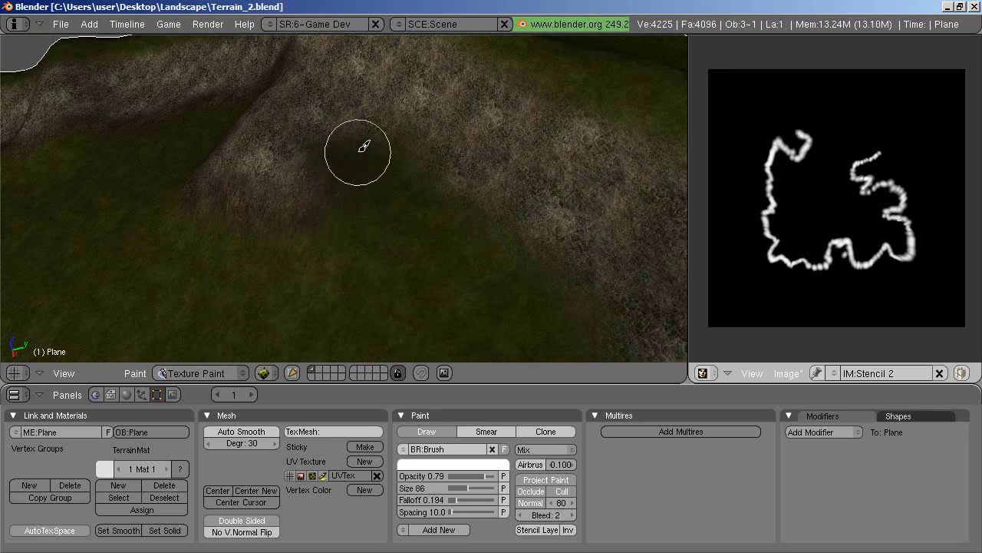
{"action": "left_click_drag", "start_coordinate": [417, 139], "coordinate": [450, 202]}
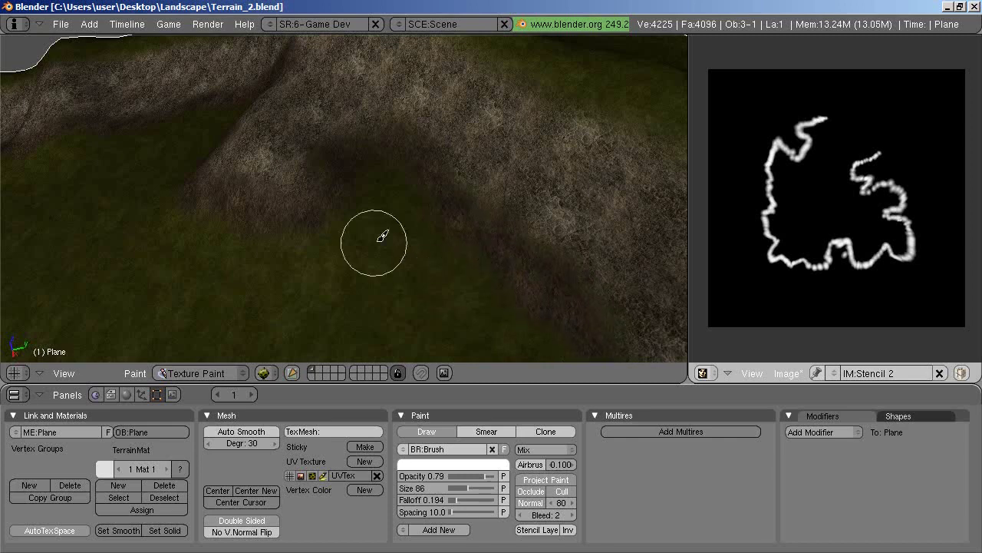
{"action": "mouse_move", "coordinate": [384, 235]}
{"action": "middle_mouse_down"}
{"action": "mouse_move", "coordinate": [395, 226]}
{"action": "mouse_move", "coordinate": [405, 298]}
{"action": "mouse_move", "coordinate": [339, 248]}
{"action": "middle_mouse_up"}
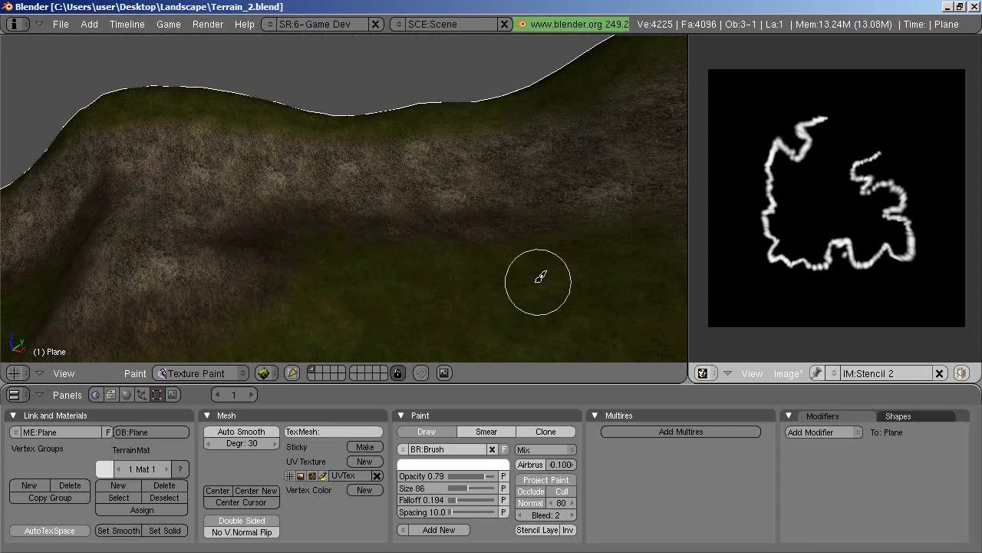
{"action": "mouse_move", "coordinate": [540, 276]}
{"action": "middle_mouse_down"}
{"action": "mouse_move", "coordinate": [351, 263]}
{"action": "mouse_move", "coordinate": [388, 254]}
{"action": "mouse_move", "coordinate": [482, 256]}
{"action": "mouse_move", "coordinate": [335, 307]}
{"action": "mouse_move", "coordinate": [467, 313]}
{"action": "middle_mouse_up"}
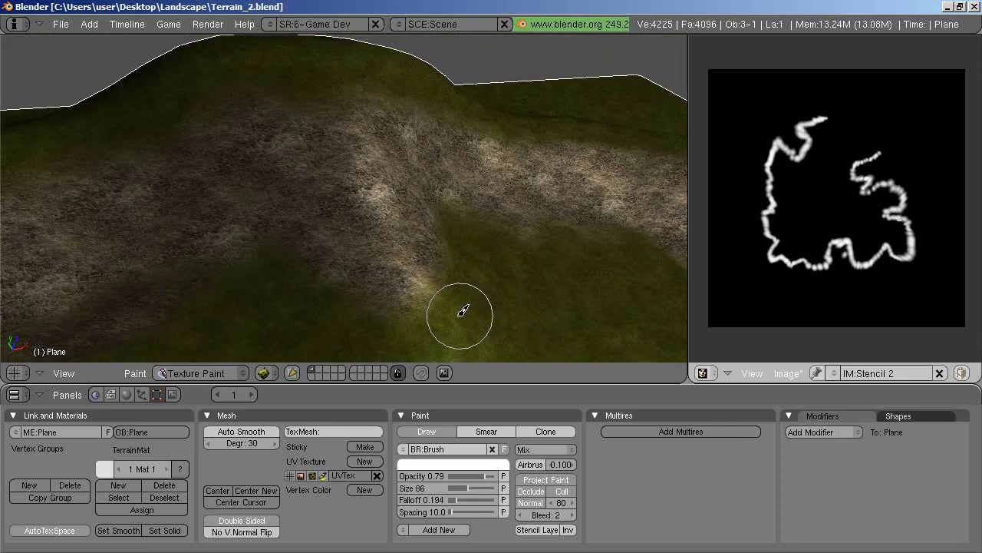
- Maximise the 3D view, paint a dark band and a brown rock trail up the slope, then orbit to check
{"action": "key", "text": "ctrl+Up"}
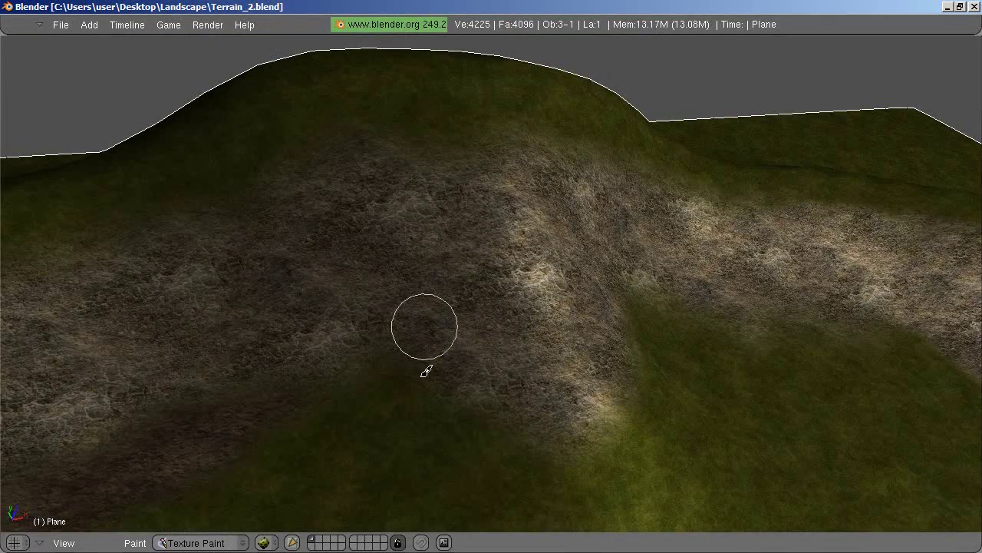
{"action": "mouse_move", "coordinate": [386, 357]}
{"action": "left_mouse_down"}
{"action": "mouse_move", "coordinate": [416, 366]}
{"action": "mouse_move", "coordinate": [507, 440]}
{"action": "mouse_move", "coordinate": [593, 458]}
{"action": "mouse_move", "coordinate": [621, 423]}
{"action": "mouse_move", "coordinate": [614, 394]}
{"action": "mouse_move", "coordinate": [544, 458]}
{"action": "mouse_move", "coordinate": [468, 452]}
{"action": "left_mouse_up"}
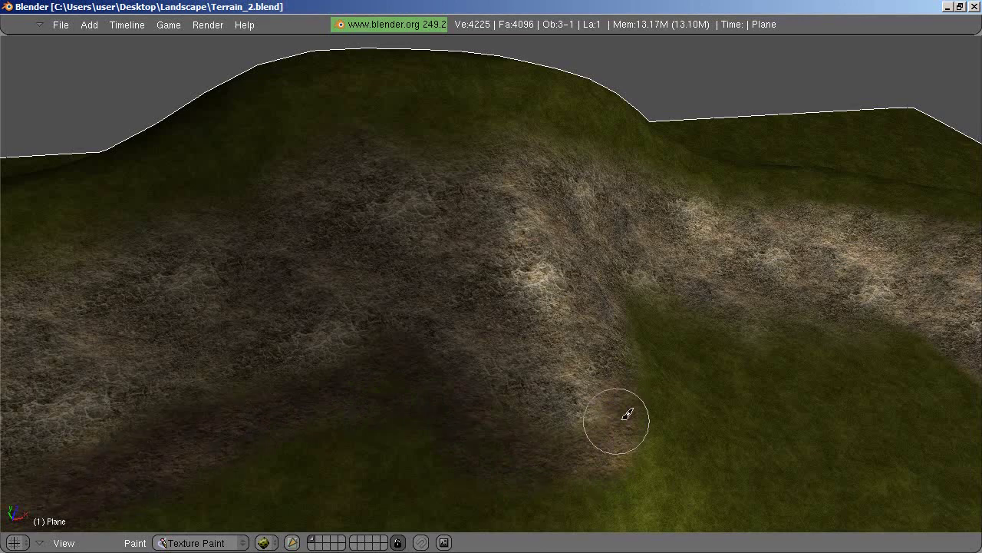
{"action": "mouse_move", "coordinate": [664, 416]}
{"action": "left_mouse_down"}
{"action": "mouse_move", "coordinate": [642, 305]}
{"action": "mouse_move", "coordinate": [684, 296]}
{"action": "mouse_move", "coordinate": [724, 329]}
{"action": "mouse_move", "coordinate": [835, 307]}
{"action": "mouse_move", "coordinate": [886, 317]}
{"action": "mouse_move", "coordinate": [974, 378]}
{"action": "left_mouse_up"}
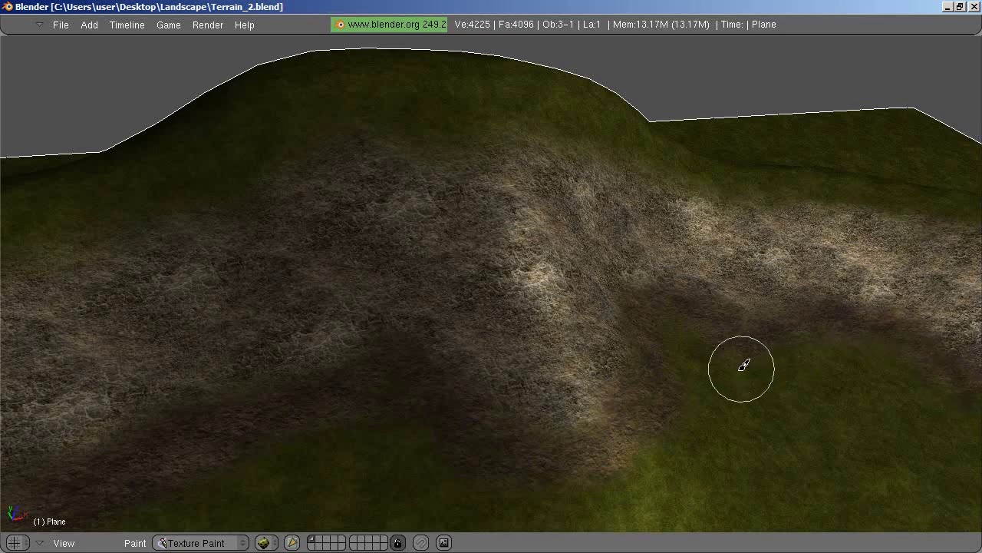
{"action": "mouse_move", "coordinate": [706, 374]}
{"action": "middle_mouse_down"}
{"action": "mouse_move", "coordinate": [553, 347]}
{"action": "mouse_move", "coordinate": [686, 345]}
{"action": "mouse_move", "coordinate": [389, 182]}
{"action": "mouse_move", "coordinate": [290, 340]}
{"action": "mouse_move", "coordinate": [424, 394]}
{"action": "middle_mouse_up"}
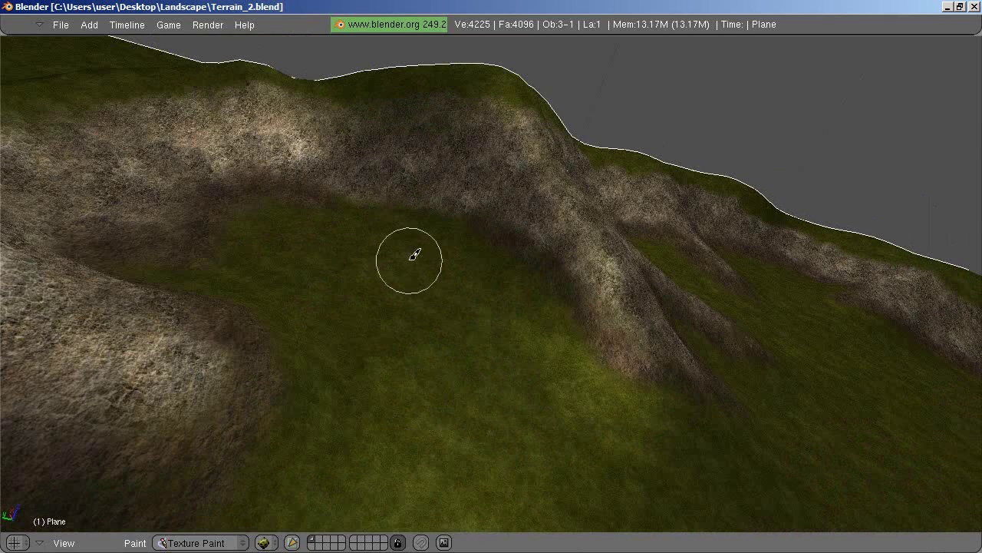
{"action": "mouse_move", "coordinate": [415, 254]}
{"action": "middle_mouse_down"}
{"action": "mouse_move", "coordinate": [466, 344]}
{"action": "mouse_move", "coordinate": [439, 321]}
{"action": "mouse_move", "coordinate": [280, 283]}
{"action": "middle_mouse_up"}
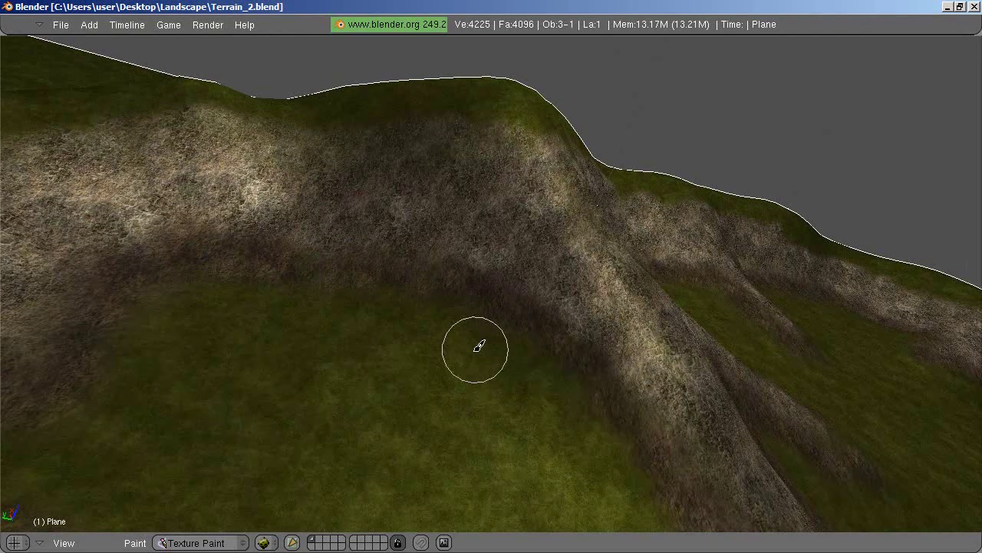
{"action": "mouse_move", "coordinate": [479, 346]}
{"action": "middle_mouse_down"}
{"action": "mouse_move", "coordinate": [449, 366]}
{"action": "mouse_move", "coordinate": [409, 351]}
{"action": "mouse_move", "coordinate": [324, 417]}
{"action": "mouse_move", "coordinate": [360, 472]}
{"action": "mouse_move", "coordinate": [329, 325]}
{"action": "mouse_move", "coordinate": [353, 259]}
{"action": "mouse_move", "coordinate": [406, 268]}
{"action": "mouse_move", "coordinate": [388, 269]}
{"action": "middle_mouse_up"}
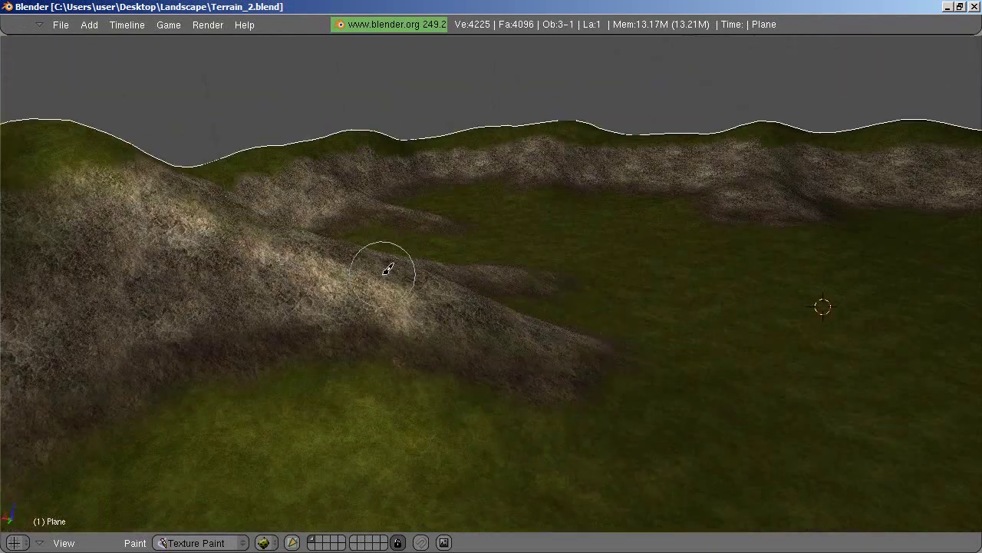
{"action": "middle_click_drag", "start_coordinate": [605, 328], "coordinate": [587, 404]}
- Restore the split layout and return the terrain to Object Mode
{"action": "key", "text": "ctrl+Up"}
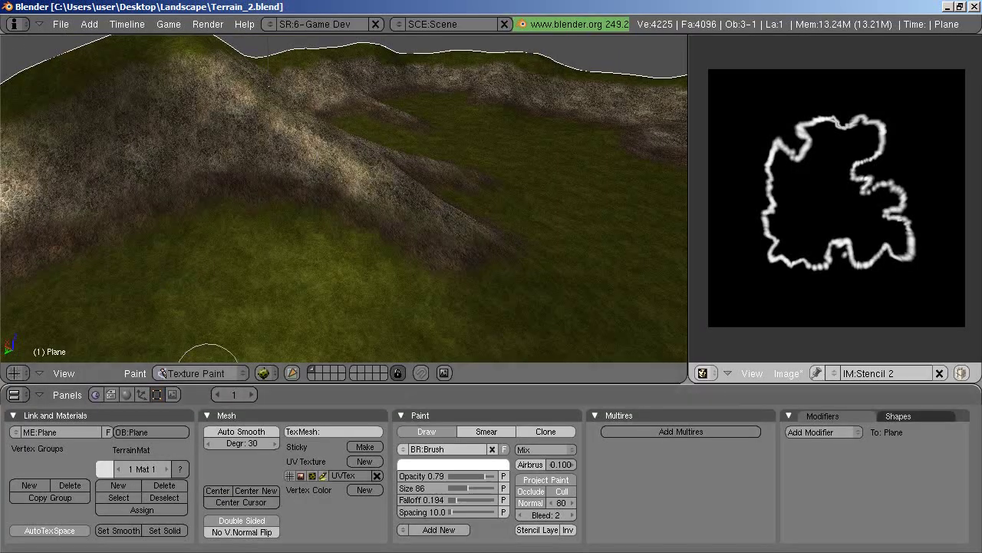
{"action": "left_click", "coordinate": [203, 373]}
{"action": "left_click", "coordinate": [201, 359]}
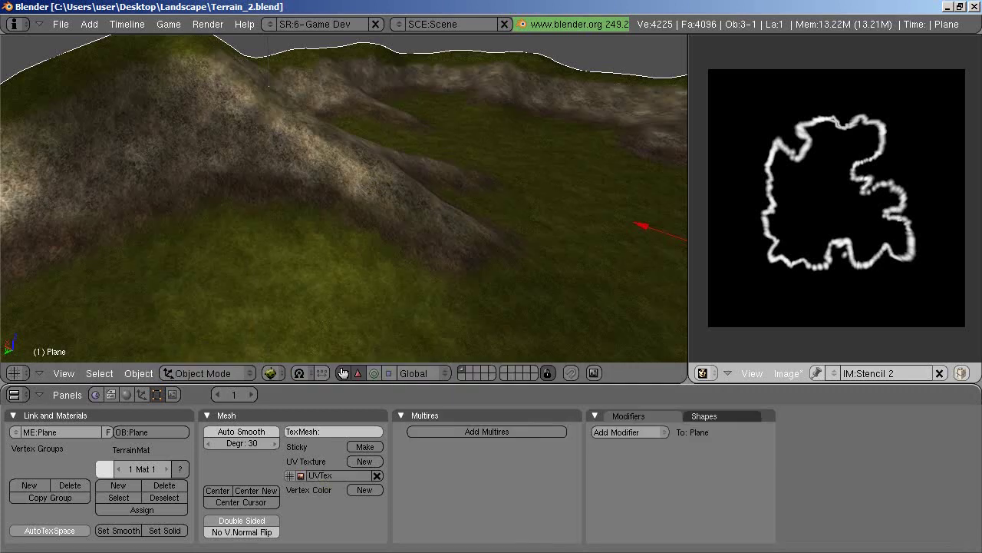
{"action": "key", "text": "KP_6"}
{"action": "key", "text": "KP_6"}
{"action": "key", "text": "KP_6"}
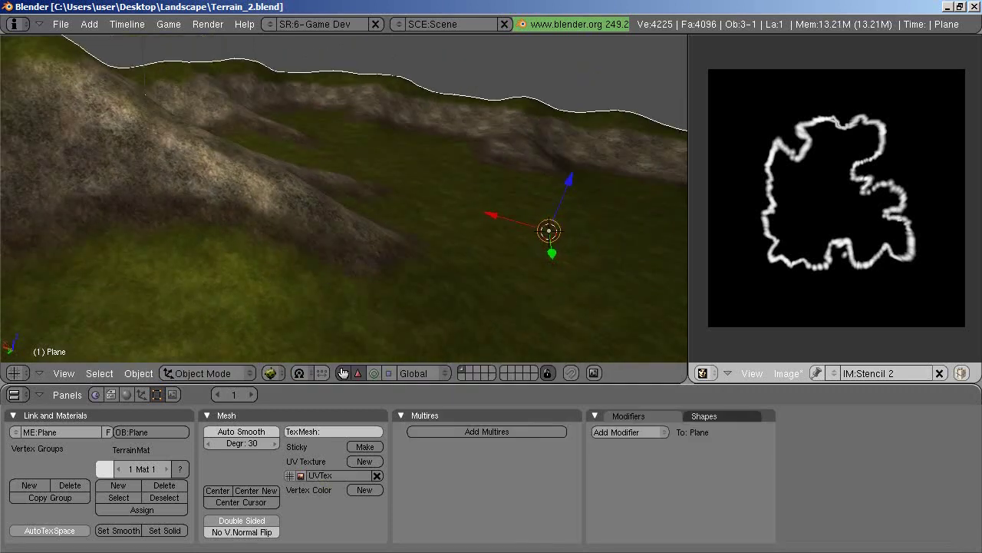
- Save the stencil image as PNG file Stencil 2.png in the Landscape folder
{"action": "left_click", "coordinate": [787, 373]}
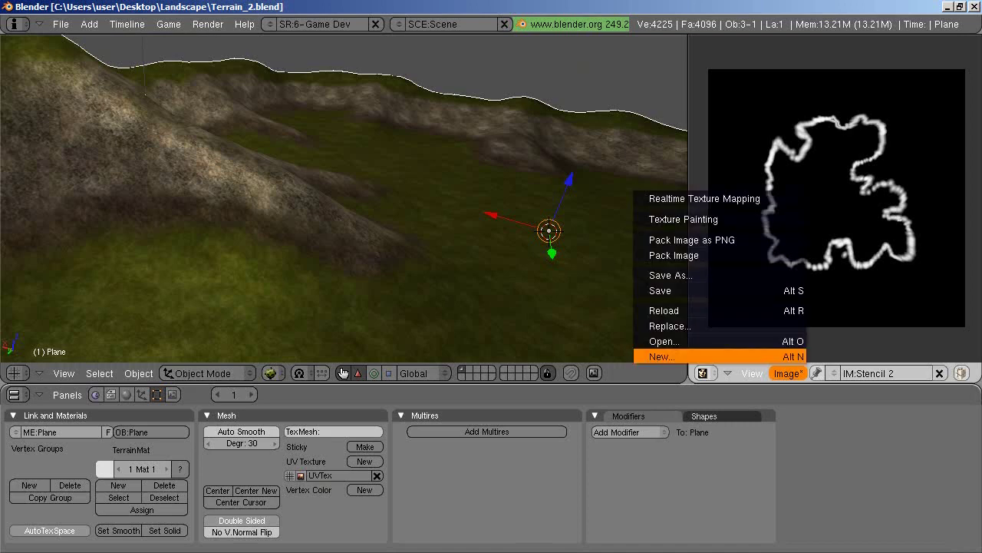
{"action": "key", "text": "Return"}
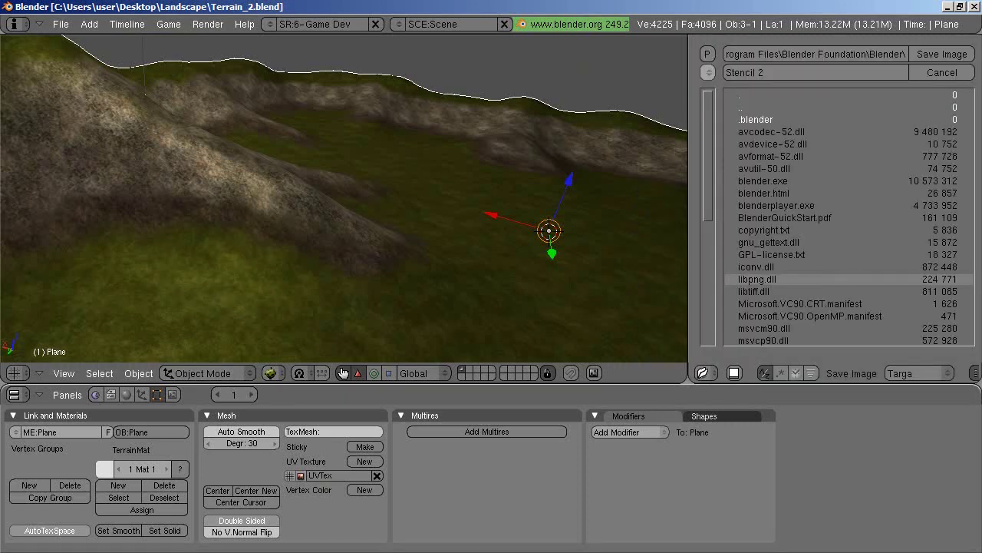
{"action": "left_click", "coordinate": [918, 373]}
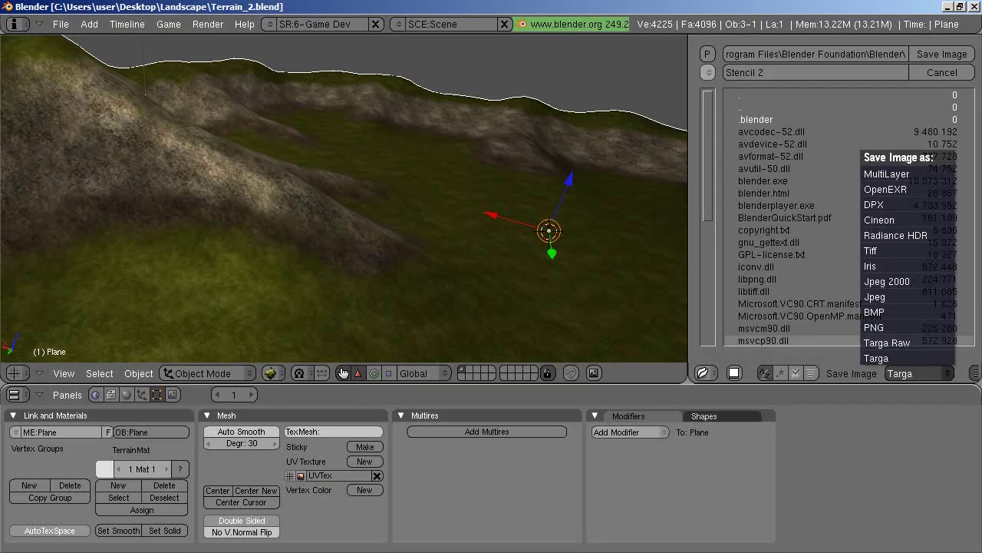
{"action": "left_click", "coordinate": [906, 326]}
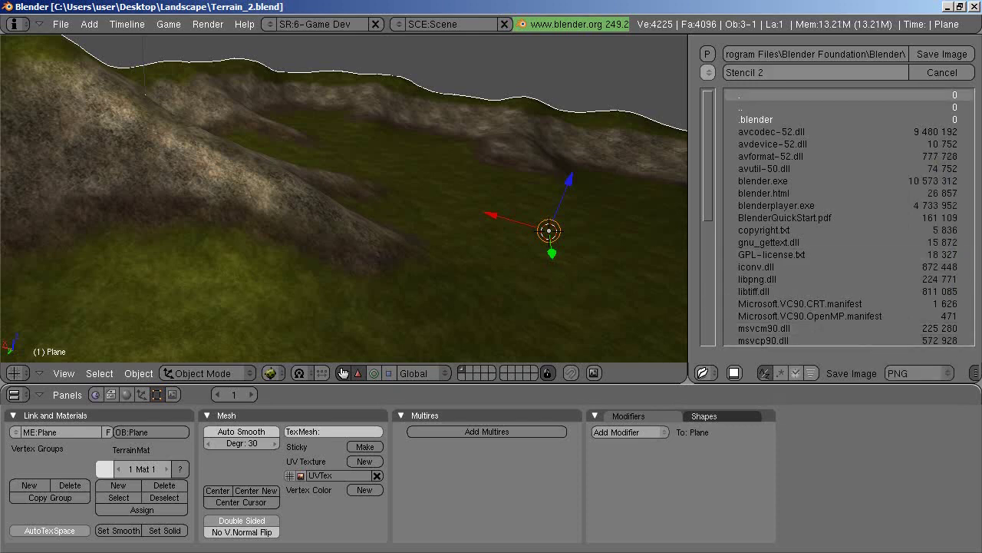
{"action": "left_click", "coordinate": [708, 72]}
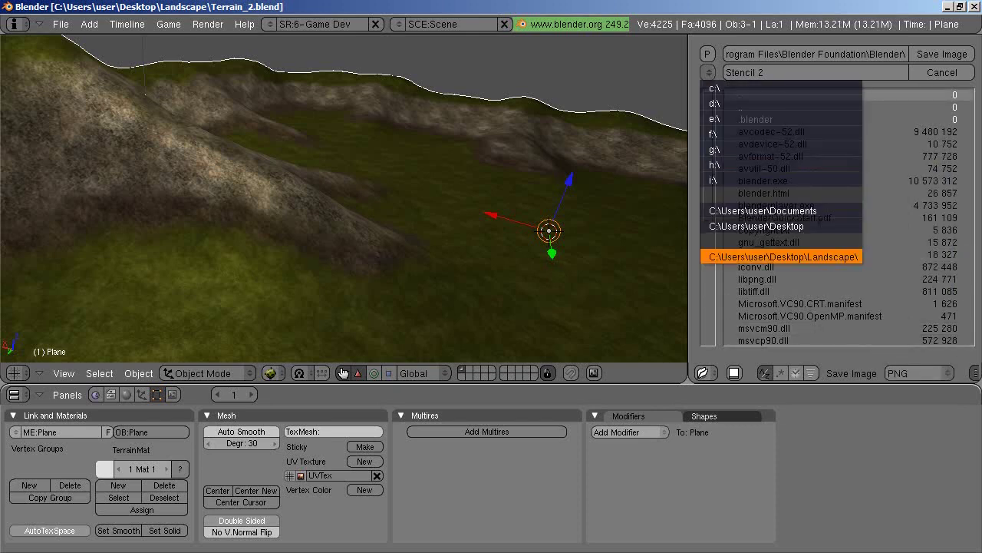
{"action": "left_click", "coordinate": [782, 257]}
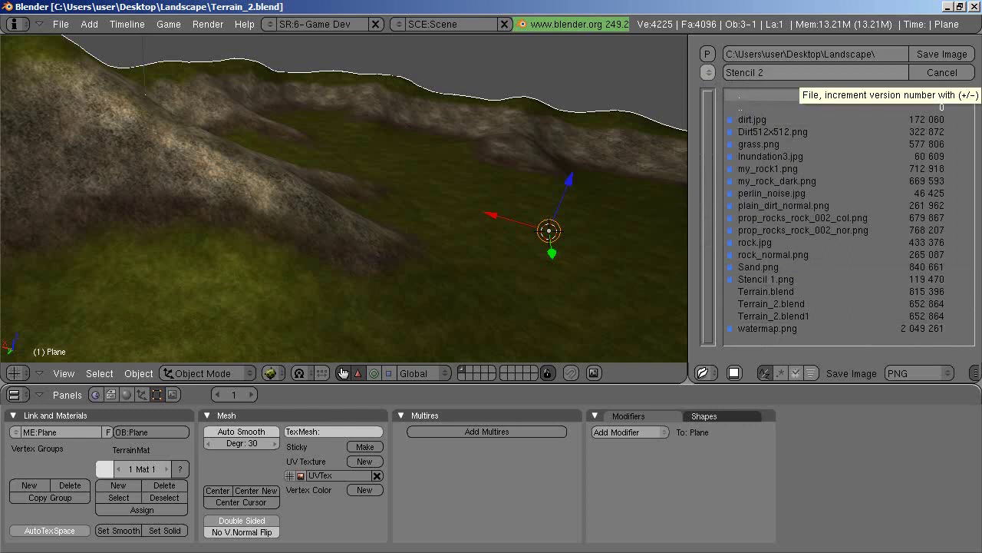
{"action": "left_click", "coordinate": [942, 54]}
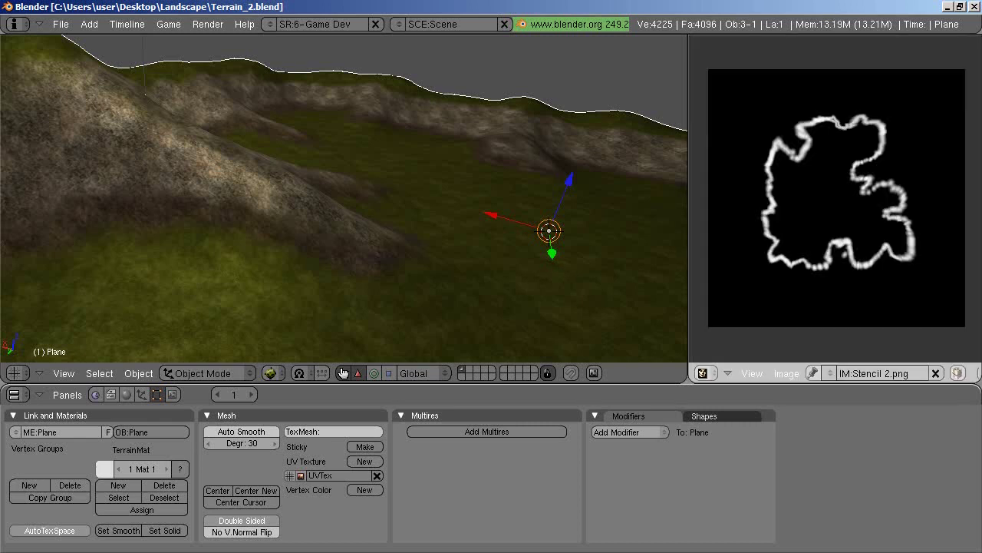
- Use File > Save As to store the scene under the new name Terrain_3.blend
{"action": "left_click", "coordinate": [60, 24]}
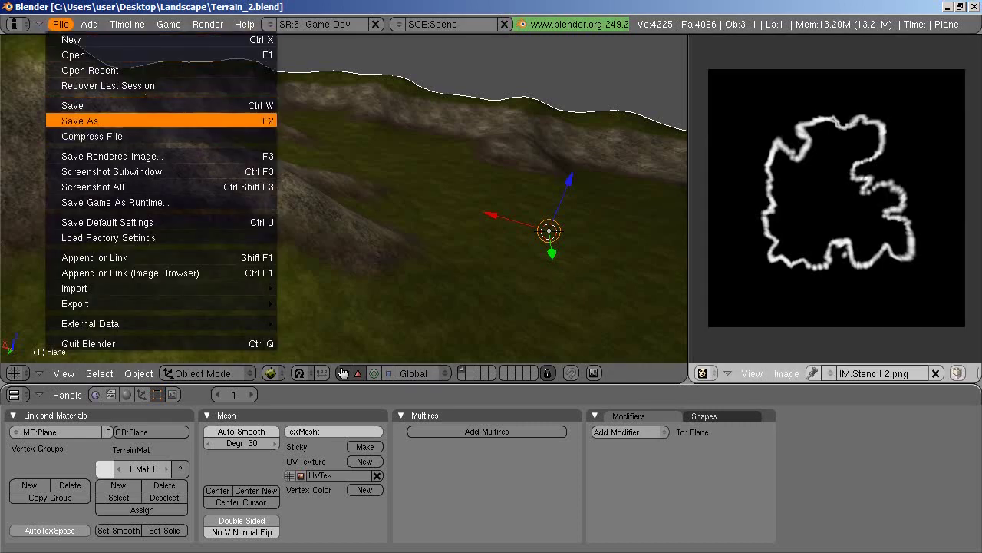
{"action": "left_click", "coordinate": [83, 120]}
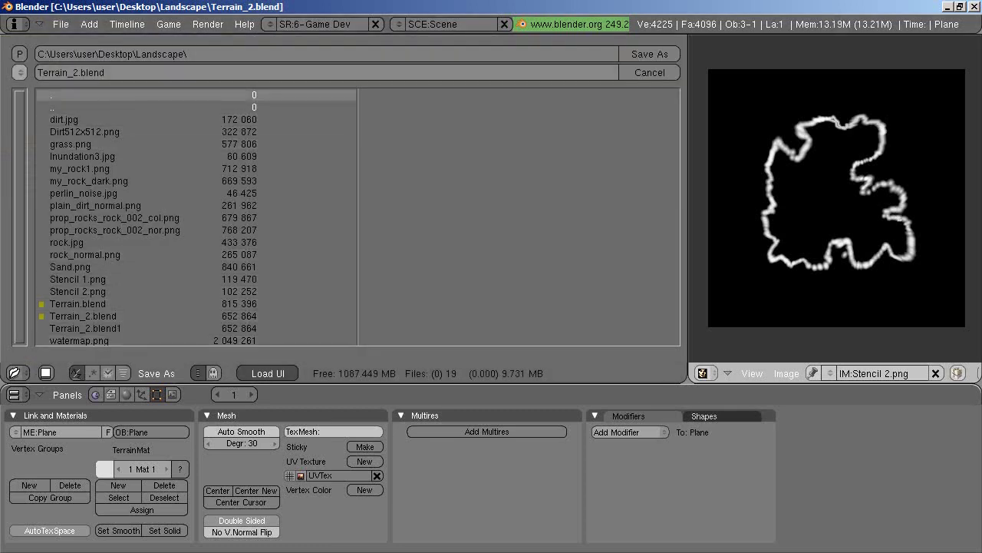
{"action": "left_click", "coordinate": [73, 72]}
{"action": "type", "text": "3"}
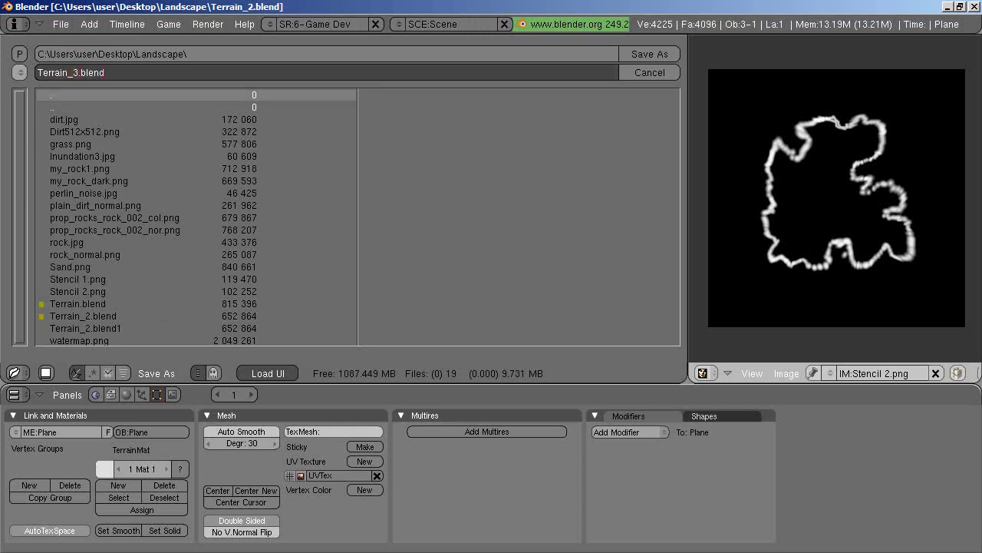
{"action": "key", "text": "Return"}
{"action": "left_click", "coordinate": [650, 54]}
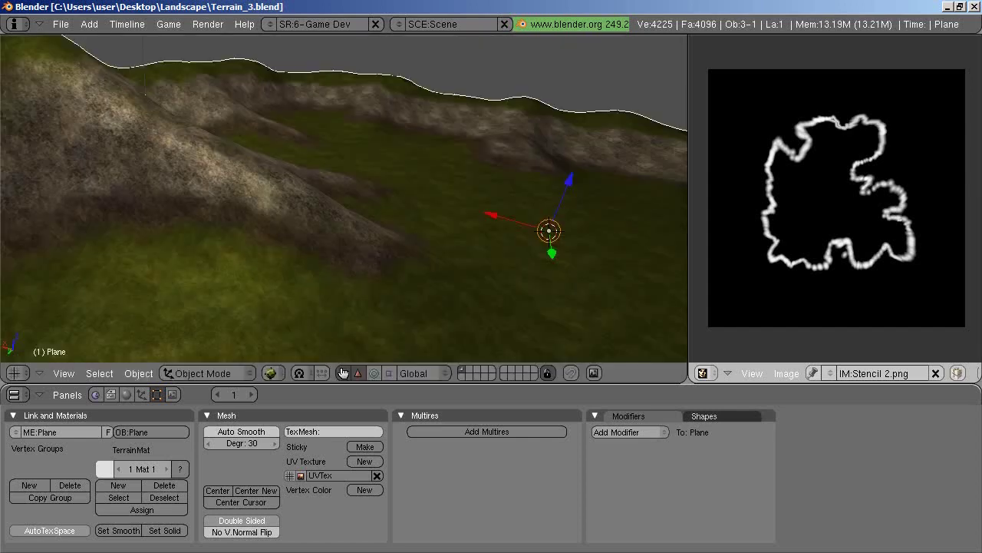